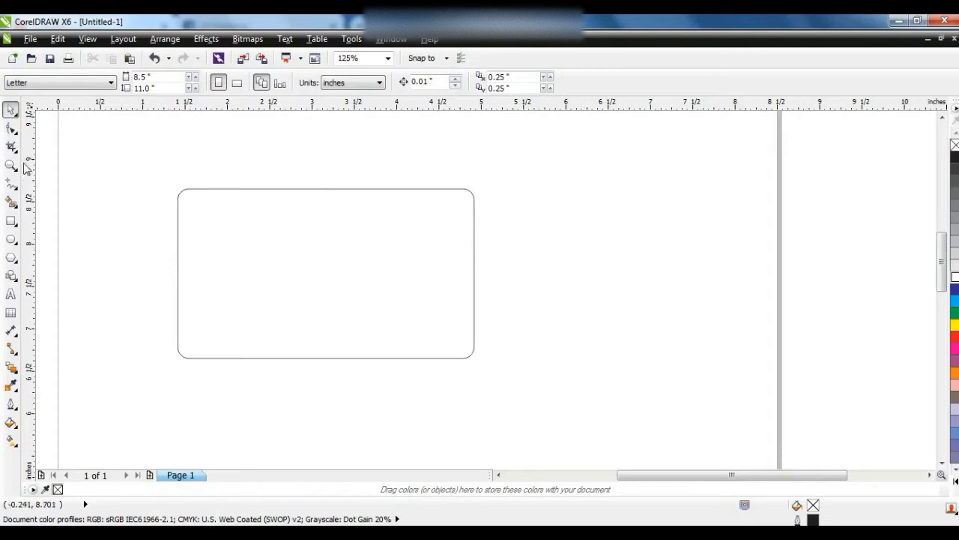
Draw a narrow closed four-point shape about 2.2 inches tall across the left end of the card, pointed at its top.
drag(124, 138, 547, 388)
click(11, 183)
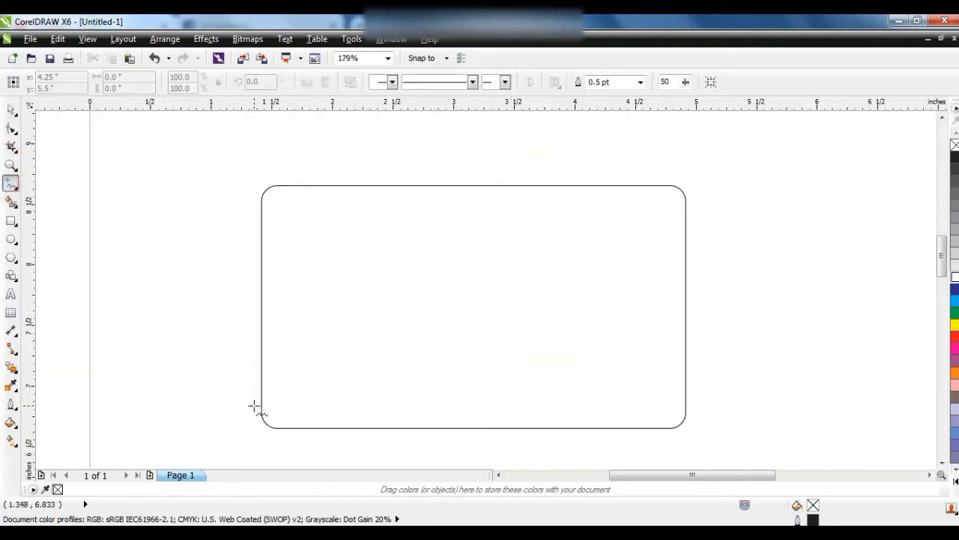
click(254, 406)
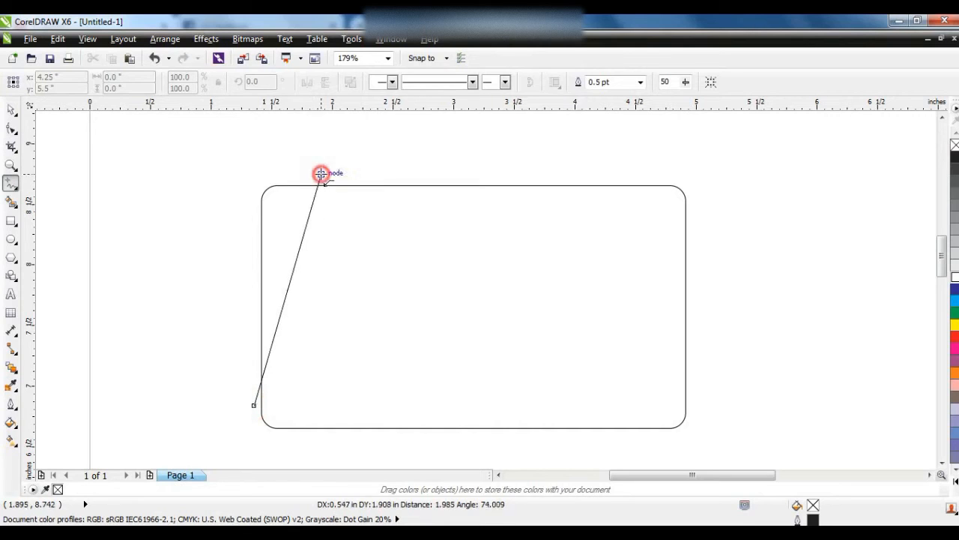
double_click(320, 174)
double_click(287, 437)
double_click(264, 435)
click(254, 406)
Convert the pointed shape's segments to curves and bow both of its long sides toward the card's centre.
click(11, 129)
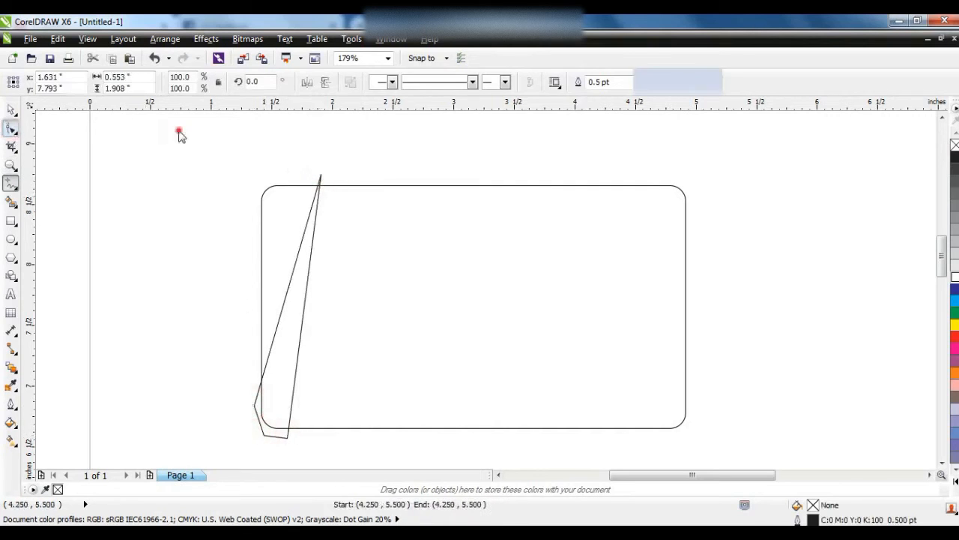
click(307, 270)
drag(138, 133, 395, 452)
click(197, 85)
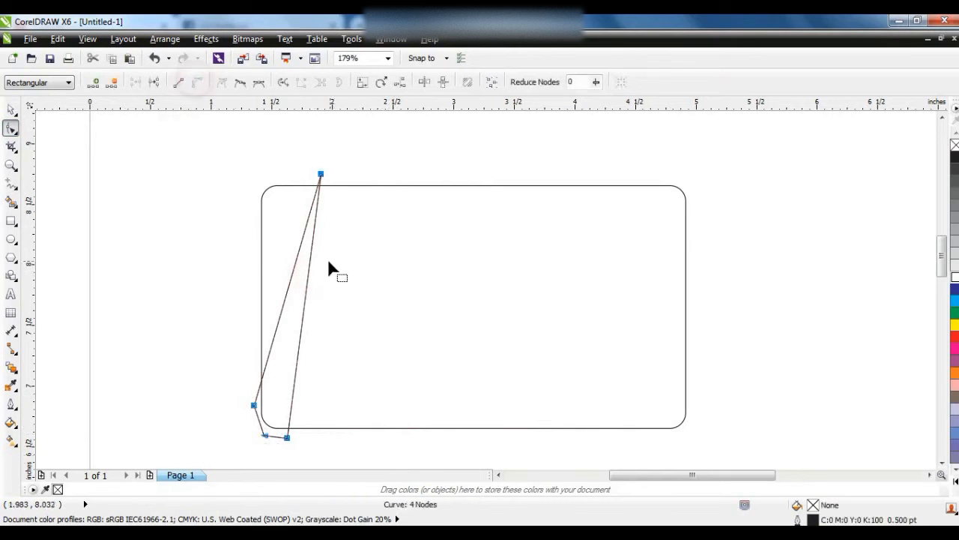
drag(308, 284, 321, 311)
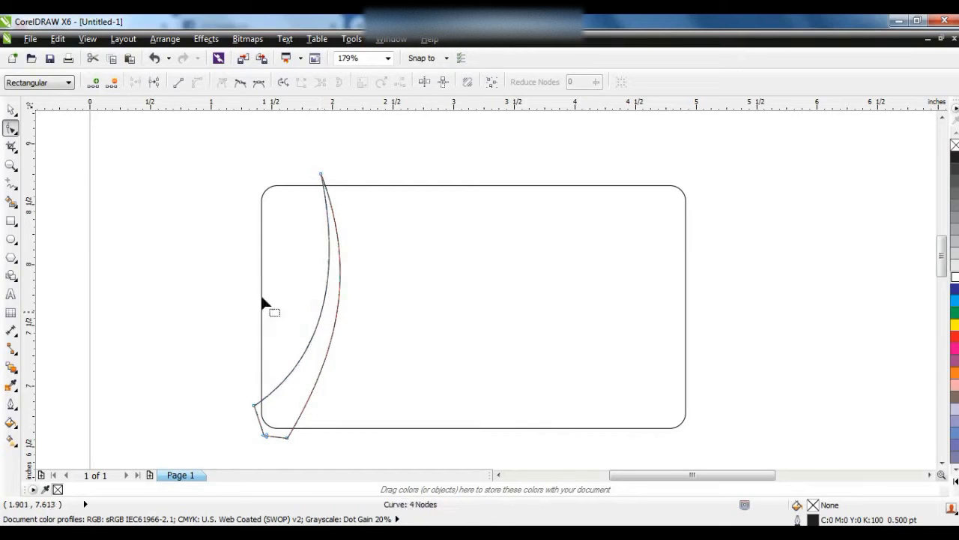
click(12, 111)
click(117, 238)
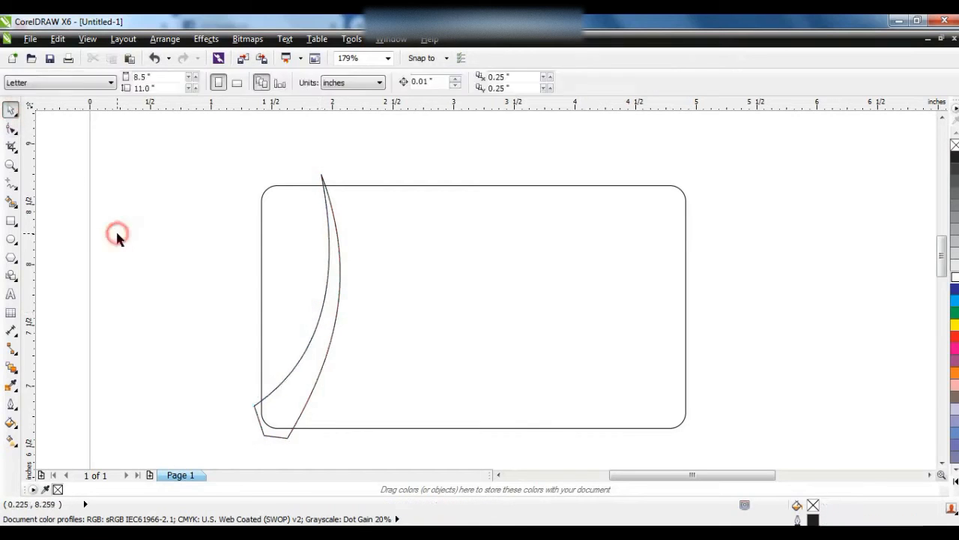
Stretch the curved pointed shape horizontally to 105.1%, about 0.745 inches wide.
click(339, 257)
drag(345, 308, 349, 307)
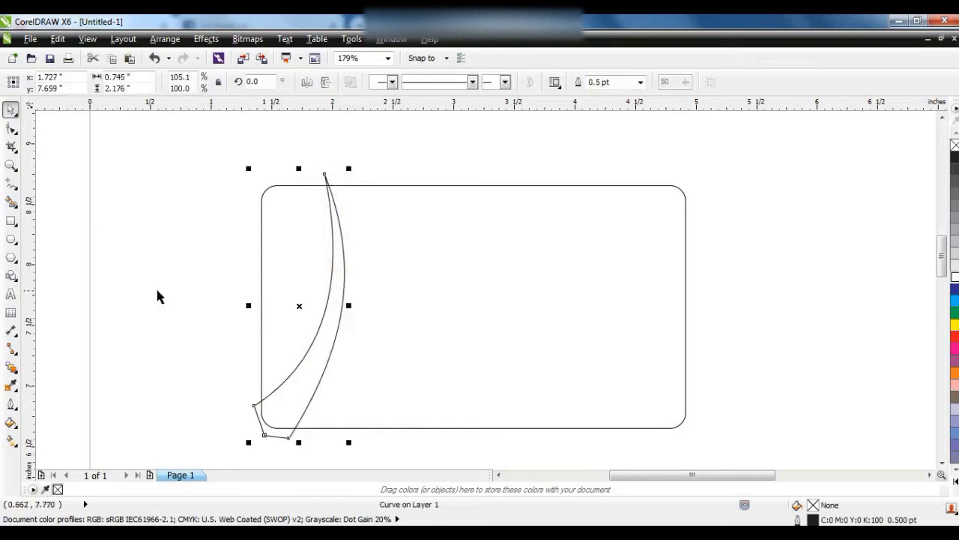
click(159, 294)
Draw a second narrow closed four-point strip about 2.15 inches tall, starting just left of the pointed shape's tip.
click(11, 182)
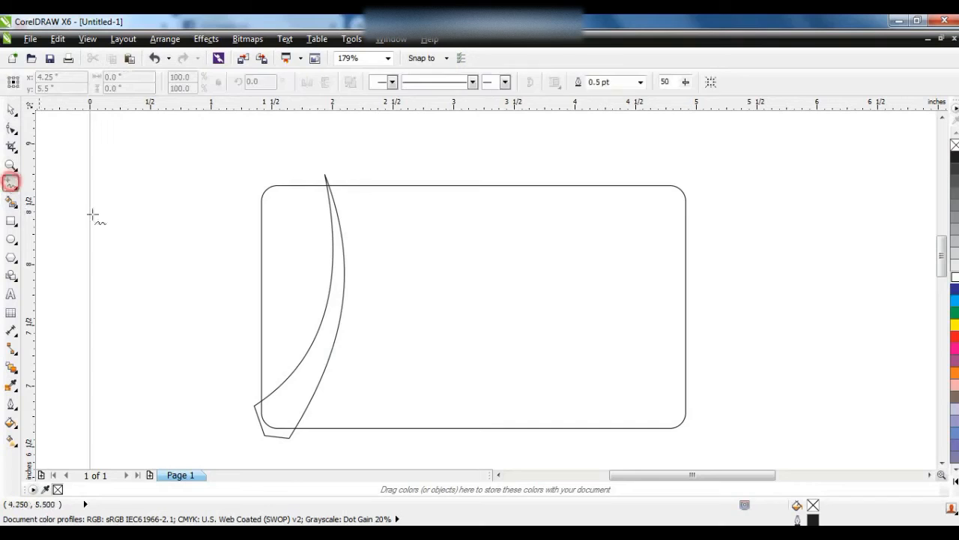
click(314, 178)
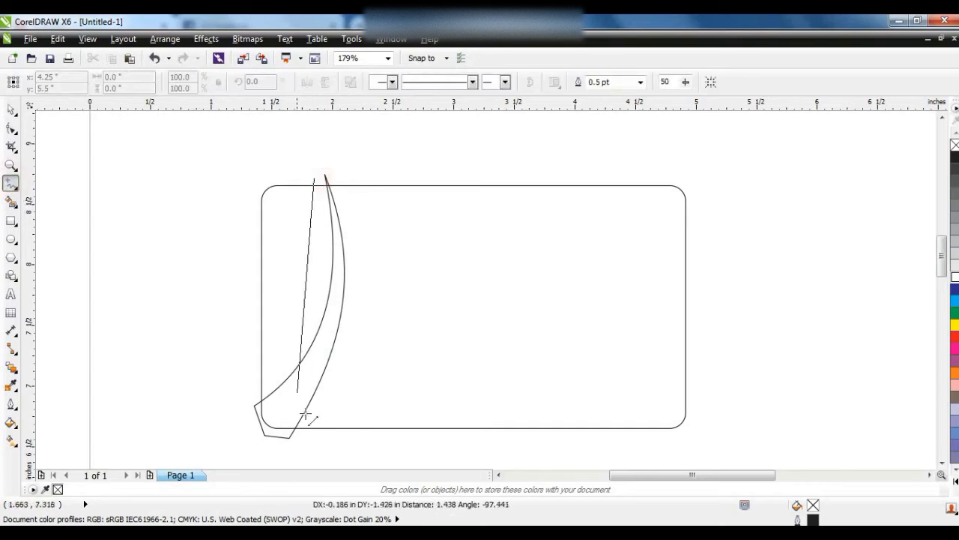
click(322, 436)
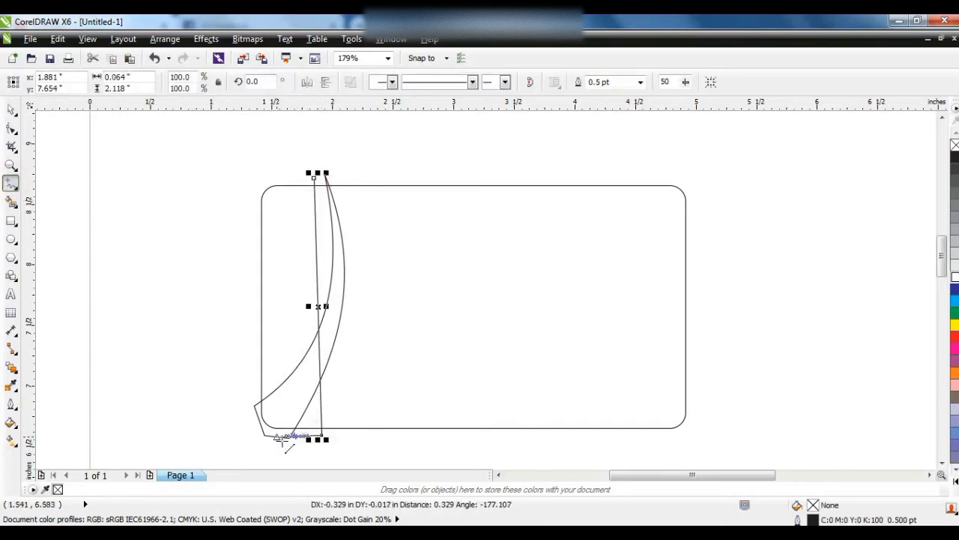
click(284, 440)
key(F10)
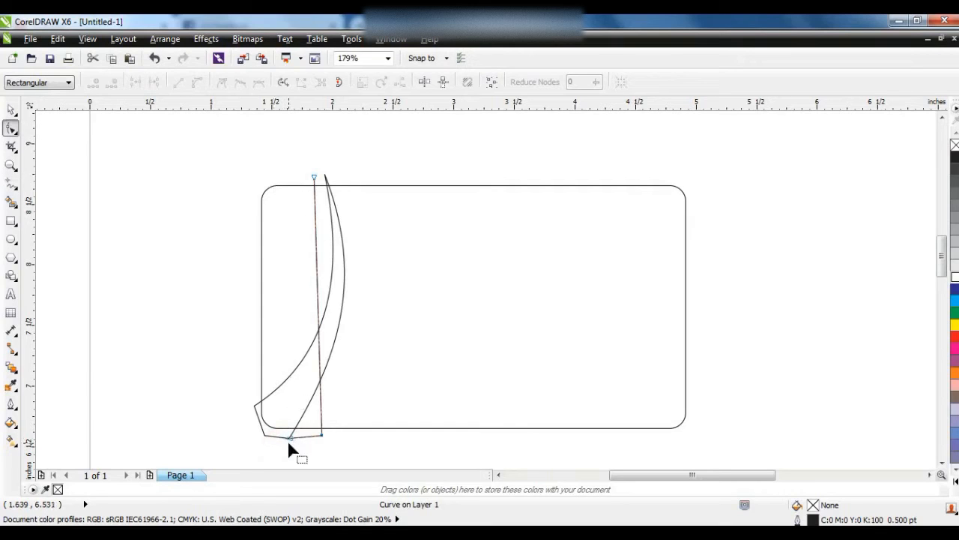
click(11, 184)
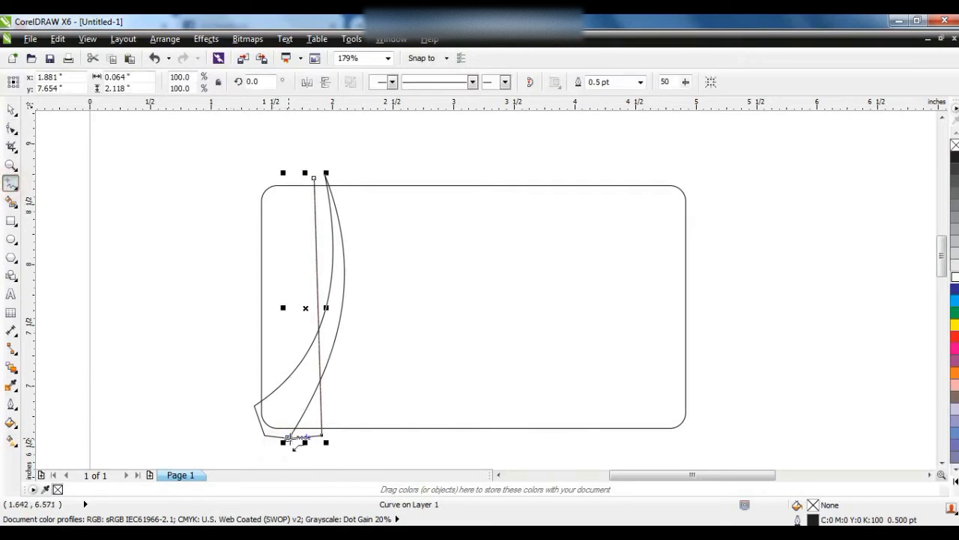
click(289, 439)
click(305, 177)
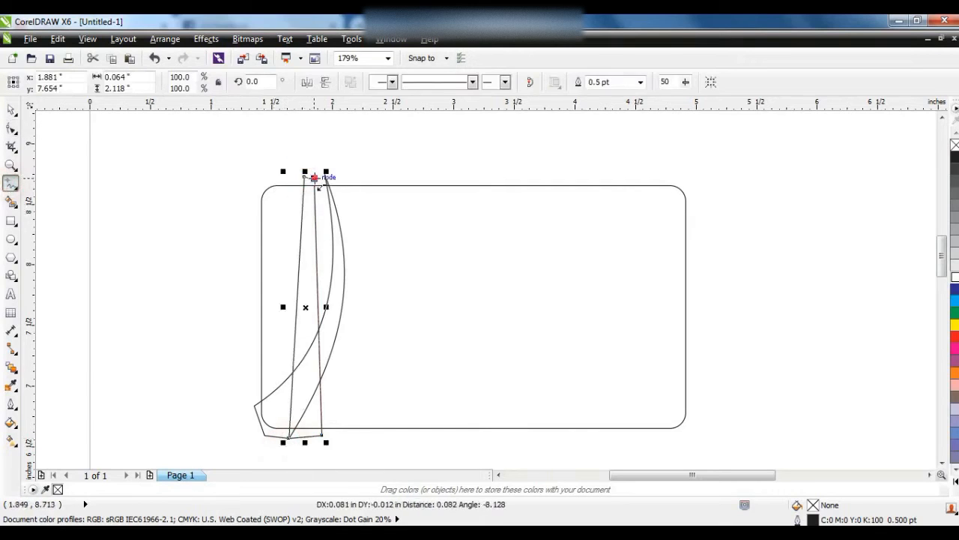
Convert the second strip's segments to curves and bend its right side into a gentle S-curve.
click(12, 127)
drag(143, 130, 318, 444)
click(197, 84)
click(274, 165)
drag(311, 156, 331, 189)
drag(315, 261, 343, 261)
drag(320, 356, 278, 334)
drag(343, 262, 354, 281)
drag(283, 339, 273, 330)
Bend the second strip's left side into an S-curve that follows its right side.
drag(247, 438, 312, 459)
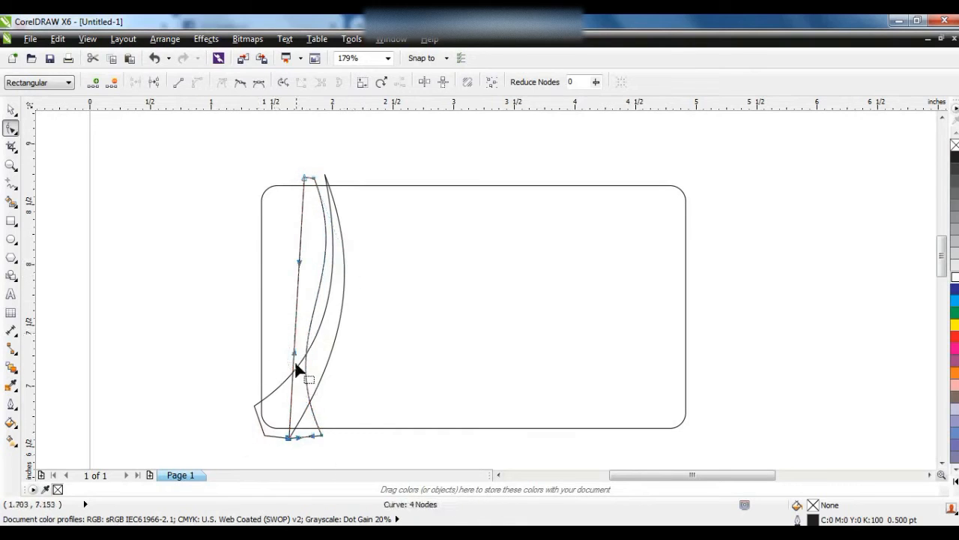
drag(295, 358, 246, 322)
click(297, 259)
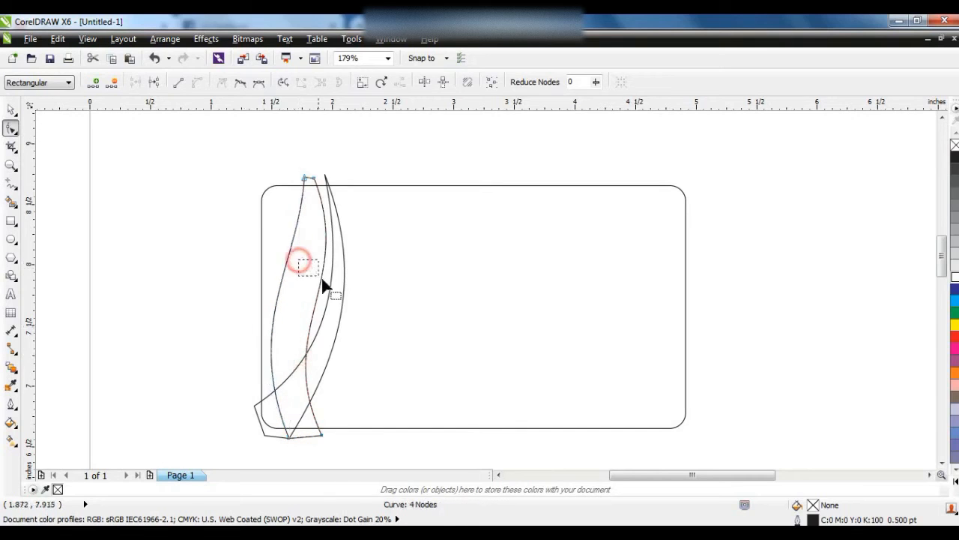
click(270, 160)
drag(270, 160, 311, 203)
drag(299, 264, 356, 299)
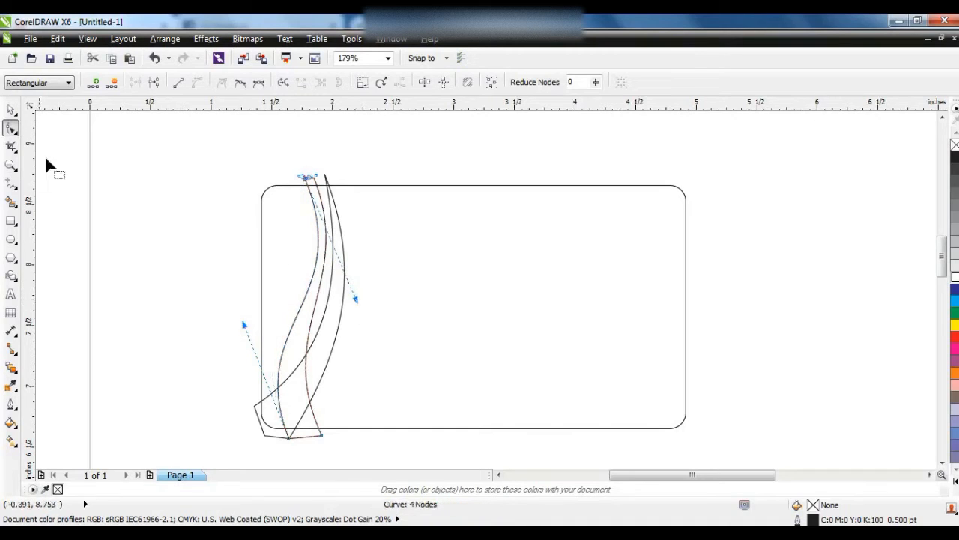
click(11, 110)
click(114, 213)
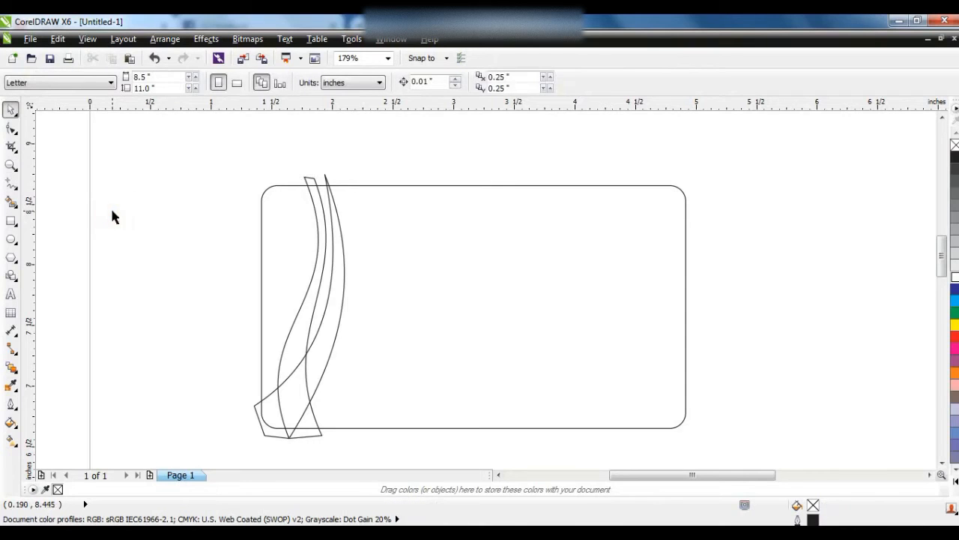
Draw a third, thin closed four-point strip about 2.13 inches tall near the card's left edge.
click(10, 183)
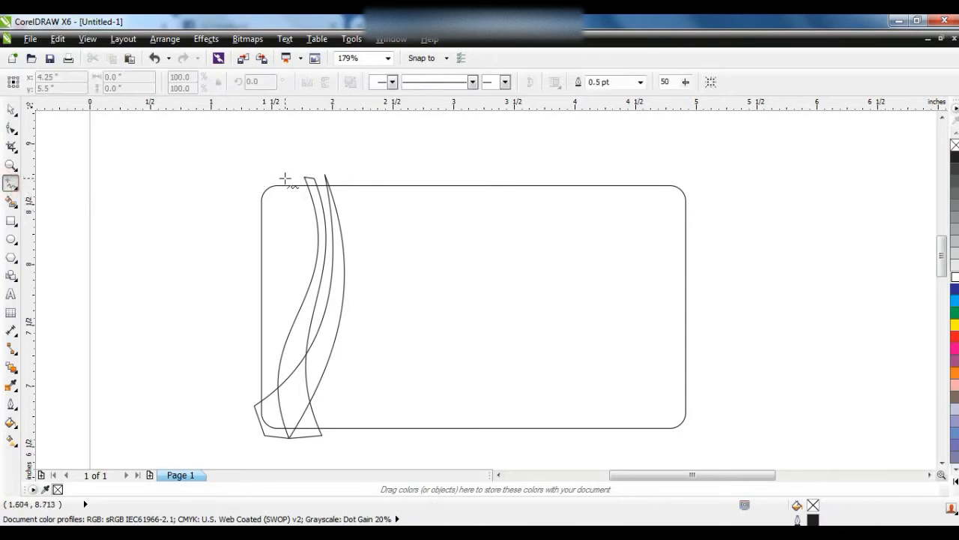
click(285, 179)
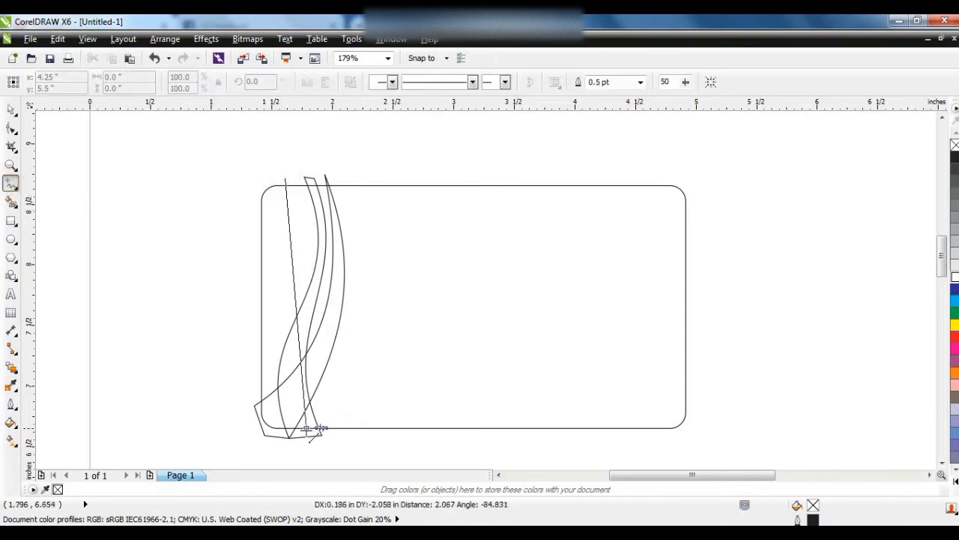
click(306, 433)
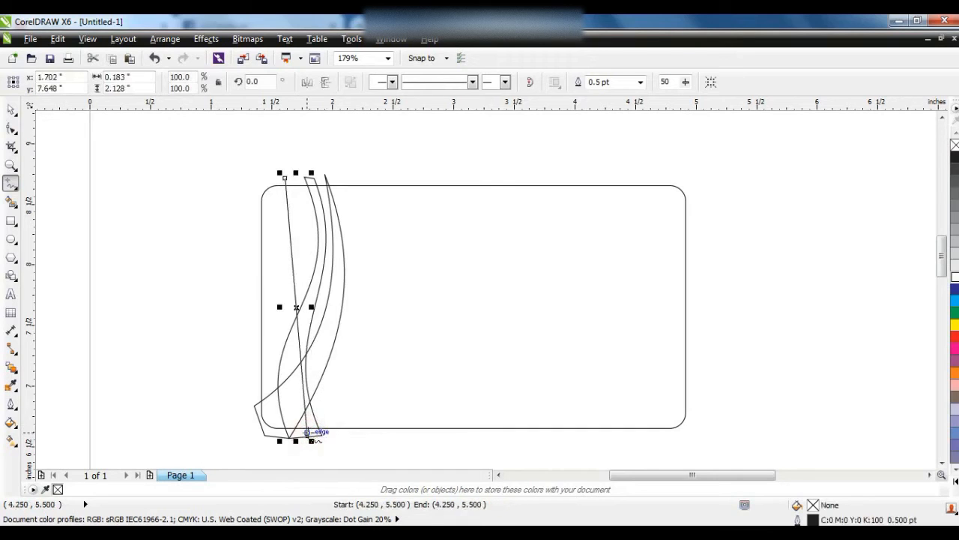
click(306, 433)
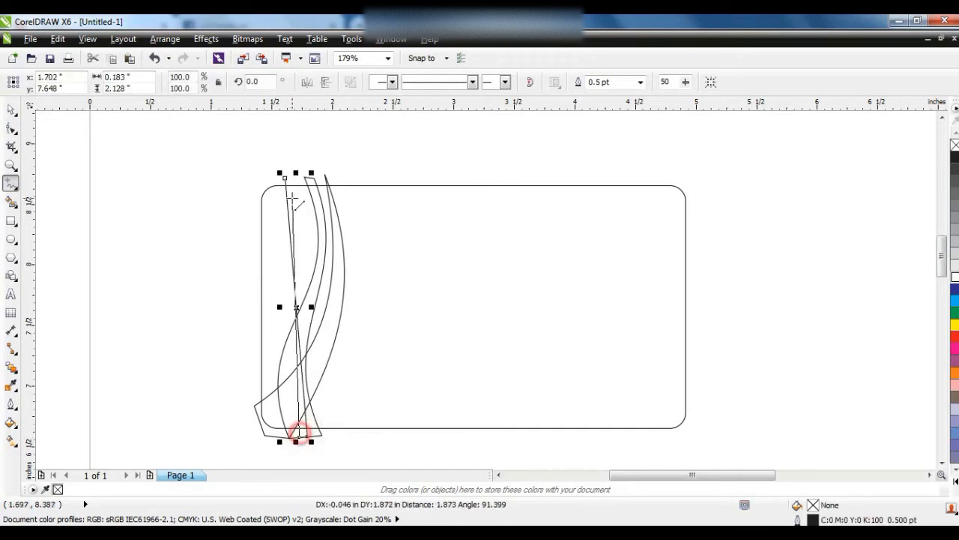
click(283, 179)
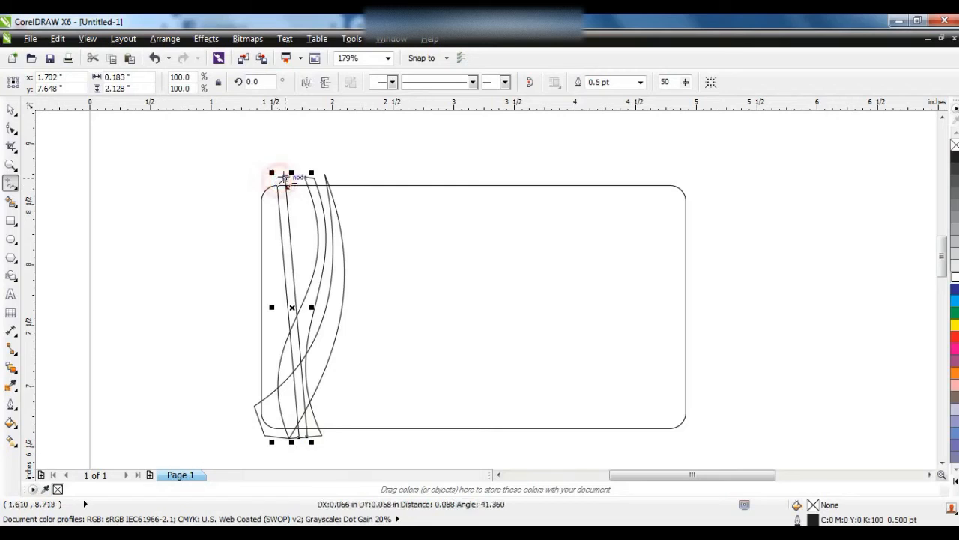
Convert the third strip's segments to curves and bend its right side into an S-curve bulging outward in the lower half.
click(11, 127)
drag(221, 167, 292, 201)
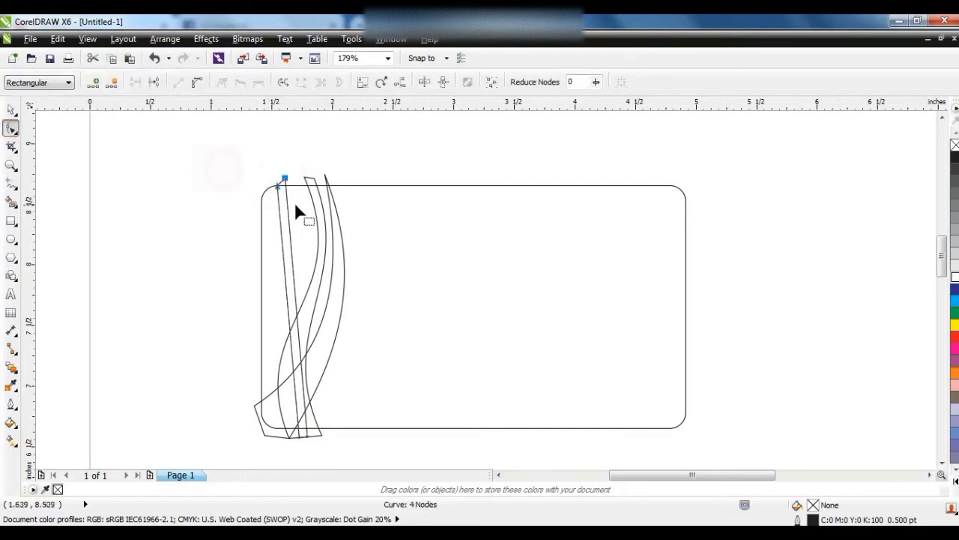
drag(209, 138, 316, 386)
click(192, 83)
click(281, 157)
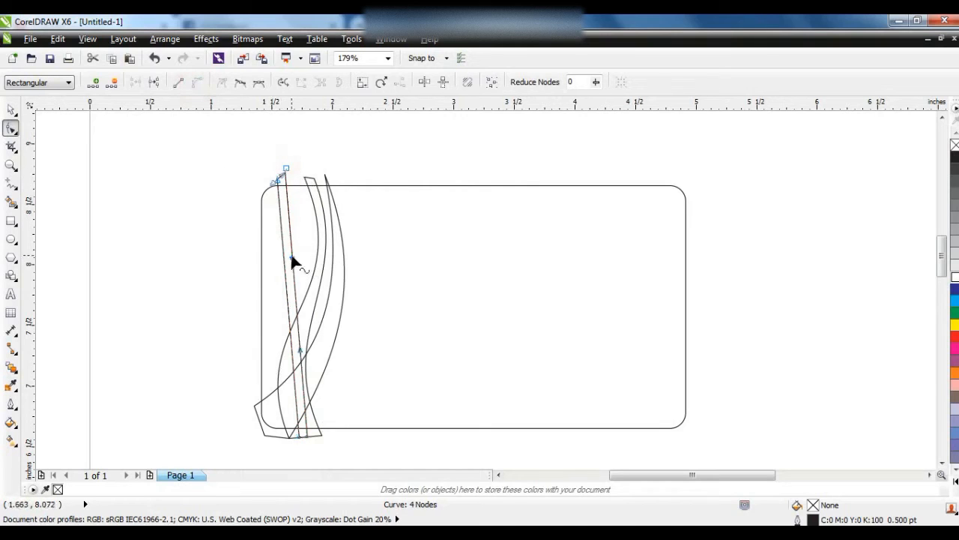
drag(302, 352, 422, 302)
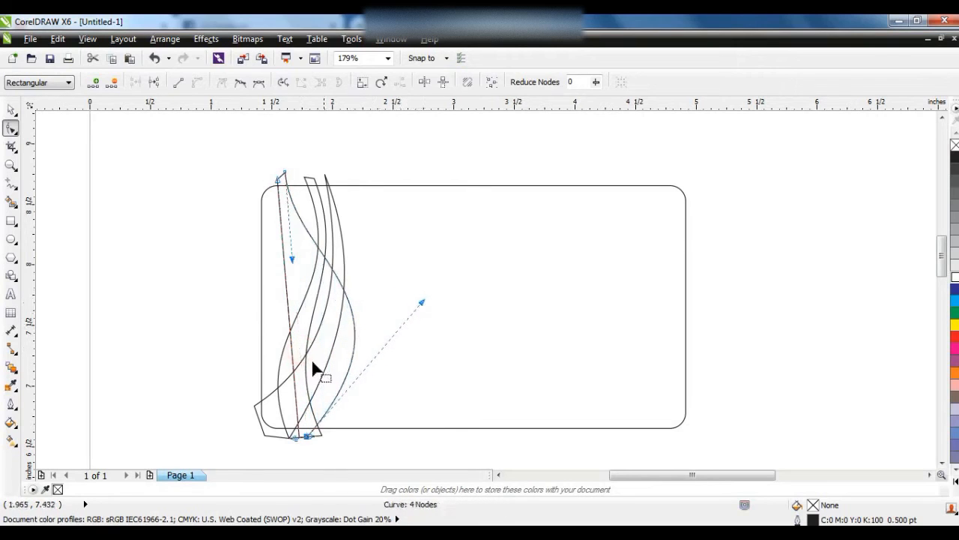
Bend the third strip's left side to run parallel with its right side as a thin wave.
drag(277, 432, 304, 451)
drag(293, 353, 417, 301)
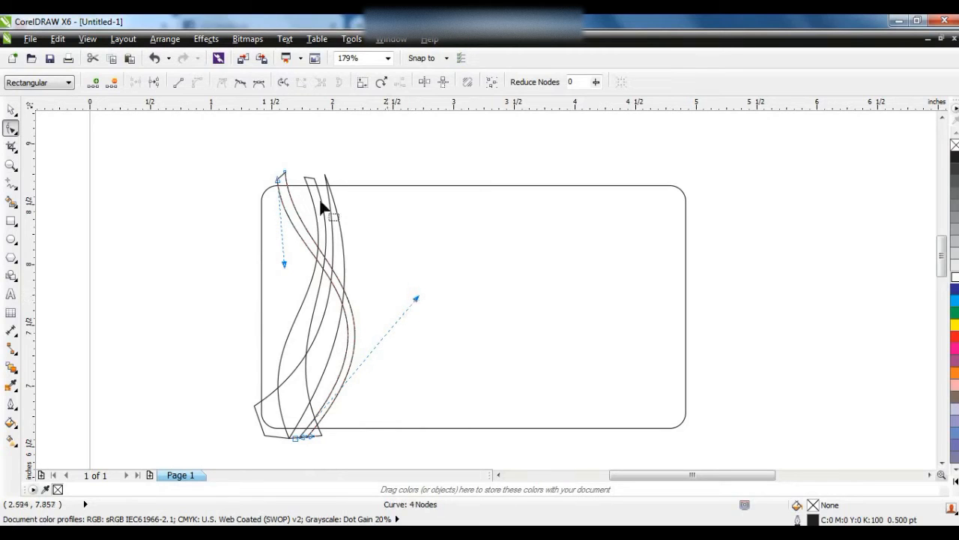
click(11, 109)
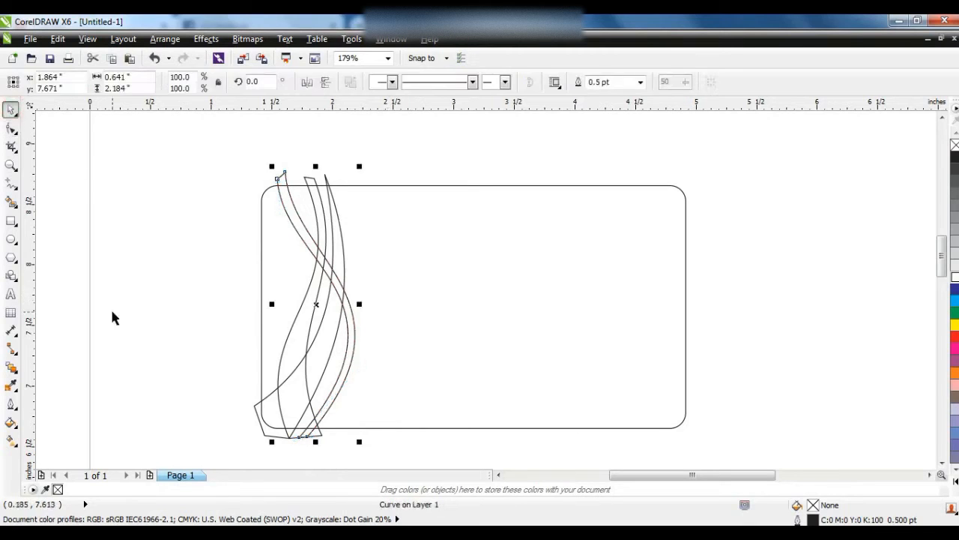
click(113, 317)
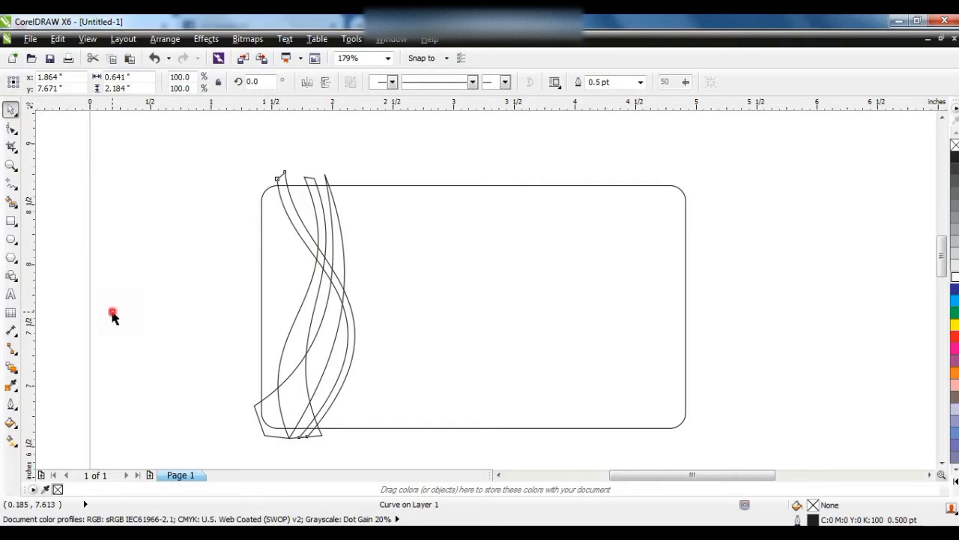
Fill the thin wave with cyan (C100 M0 Y0 K0) and remove its outline.
click(349, 332)
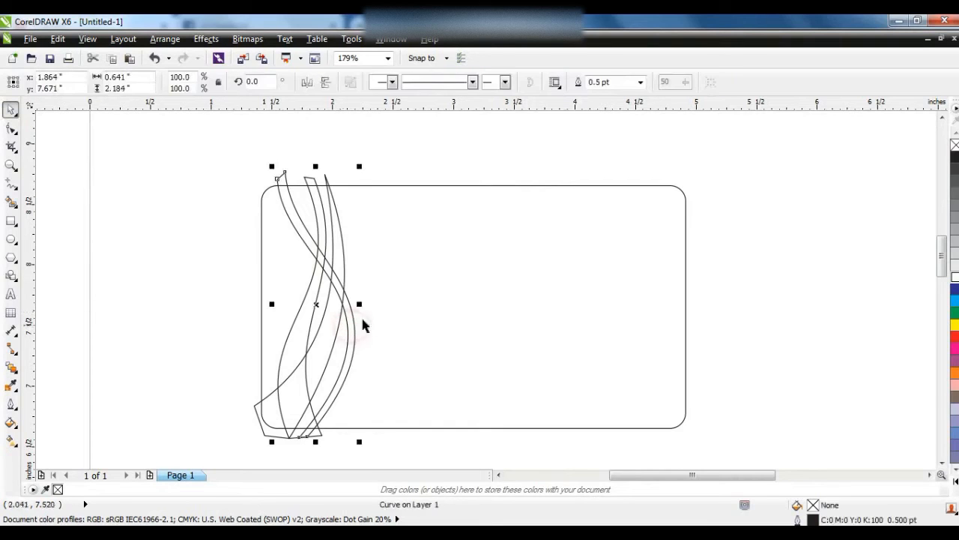
click(955, 301)
right_click(954, 144)
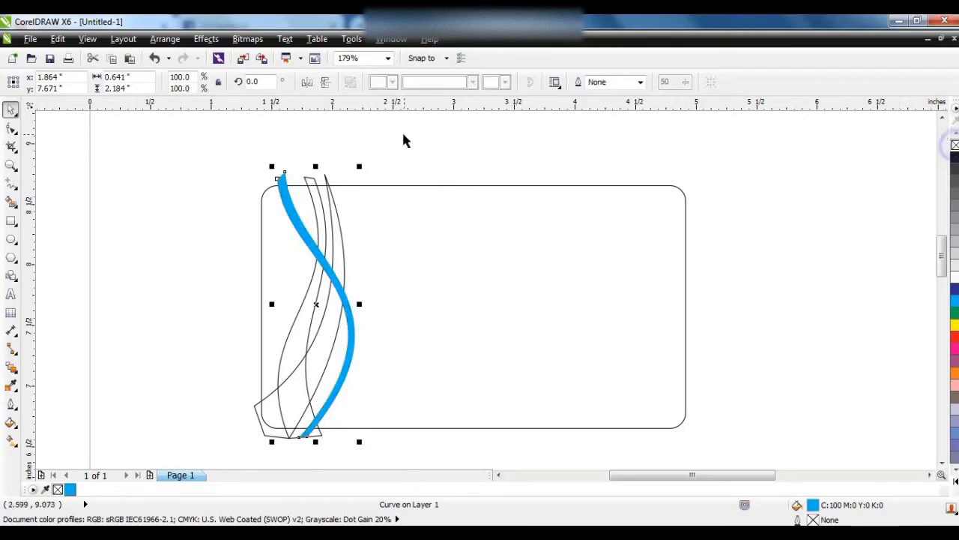
click(404, 134)
Fill the pointed curved shape with red (C0 M100 Y100 K0) and the second S-curved strip with golden yellow.
click(333, 238)
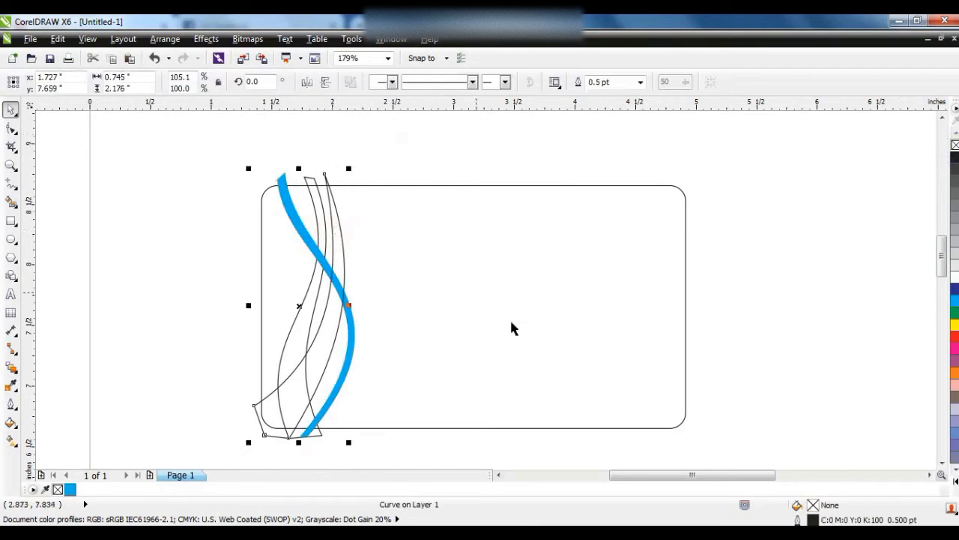
click(954, 336)
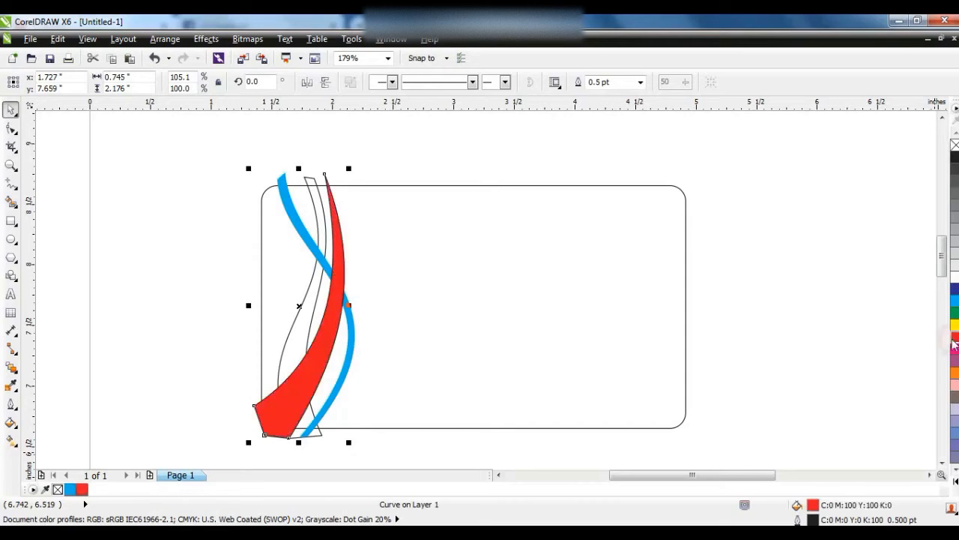
click(291, 324)
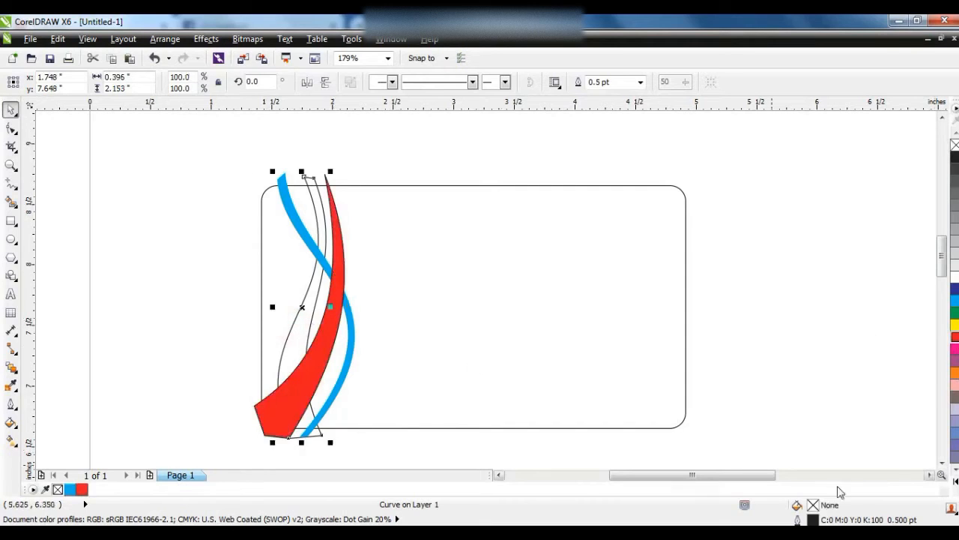
click(953, 480)
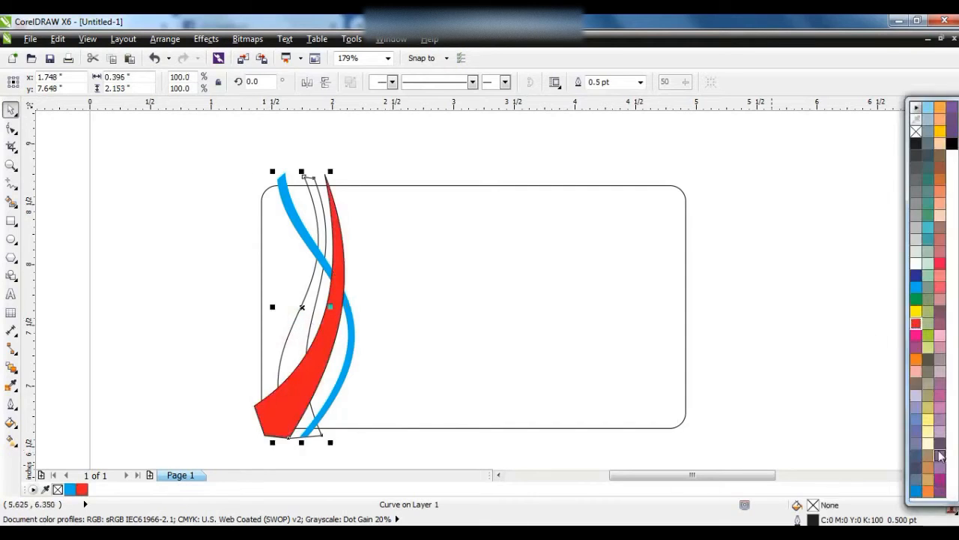
click(941, 133)
Remove the outlines from the red, golden yellow and blue wave shapes.
drag(169, 147, 396, 446)
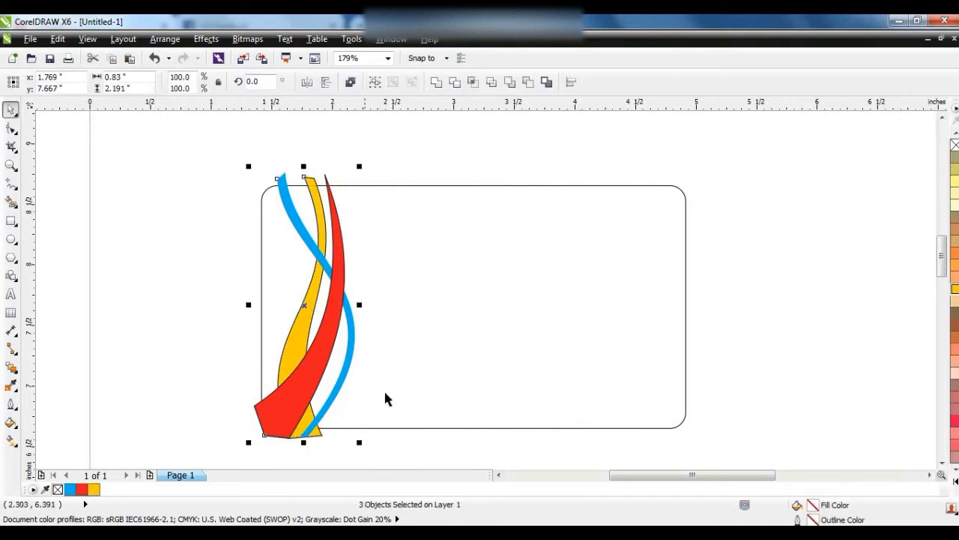
click(467, 120)
click(341, 375)
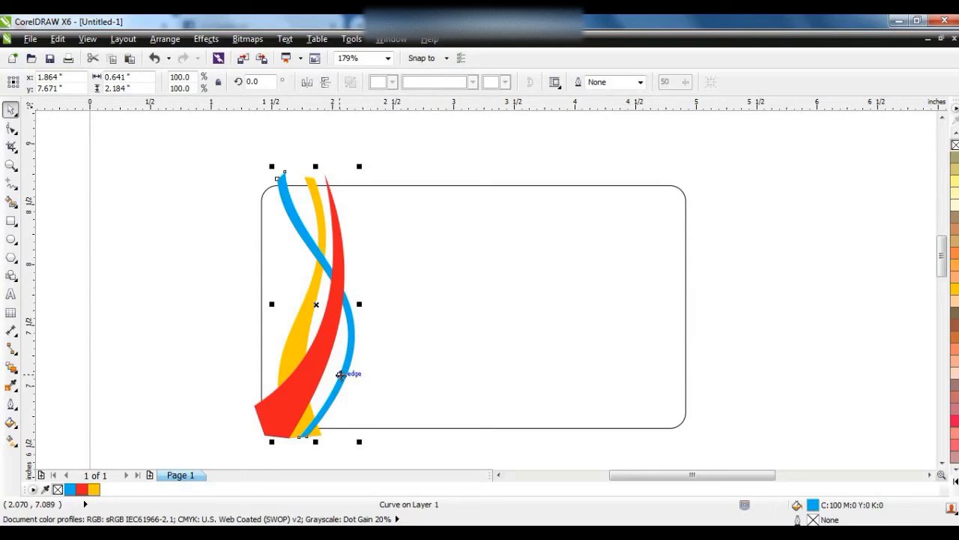
Stretch the three wave shapes together horizontally to about 1.03 inches wide at the card's left end.
drag(183, 143, 363, 447)
drag(332, 321, 354, 320)
drag(268, 305, 244, 303)
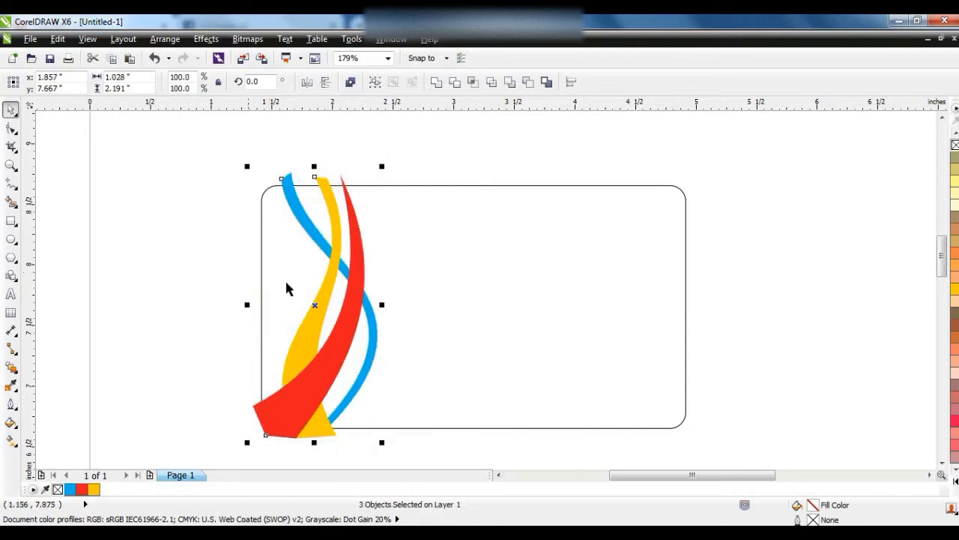
click(187, 193)
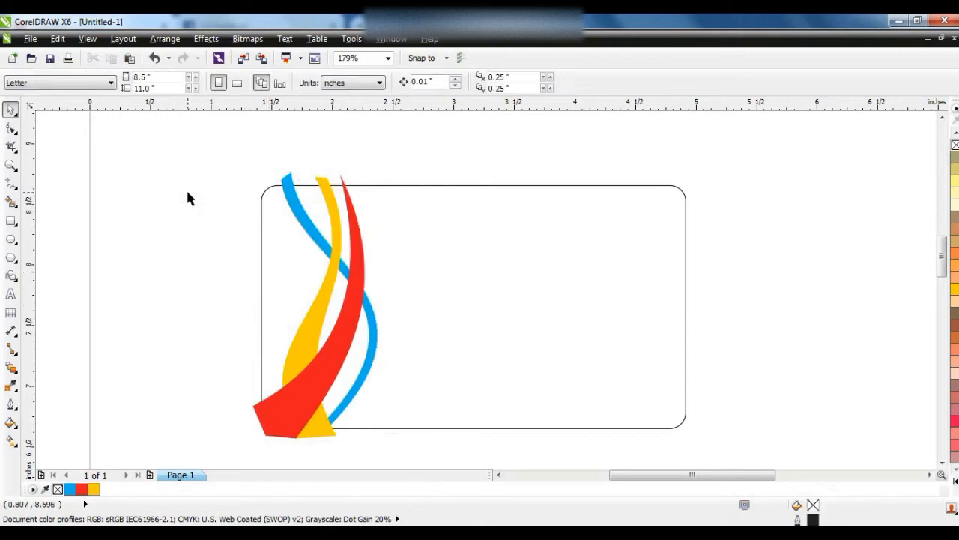
Draw a closed freehand polygon that follows the golden yellow strip and encloses the area beyond the card's left edge.
click(11, 184)
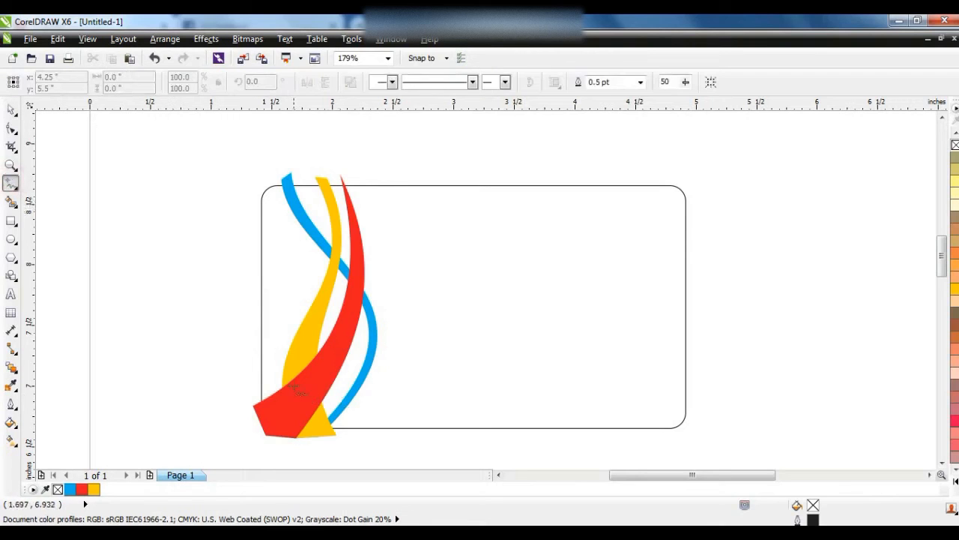
click(296, 383)
double_click(299, 342)
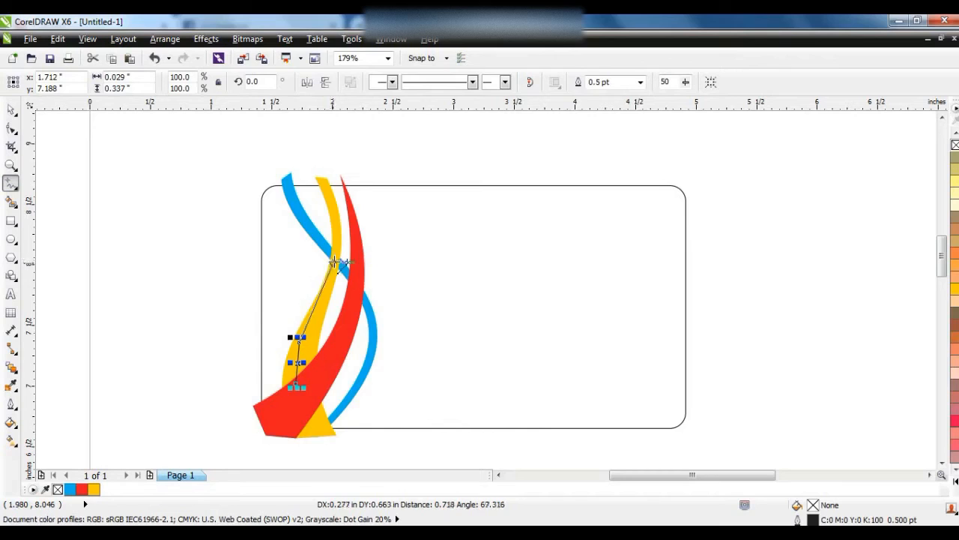
double_click(337, 258)
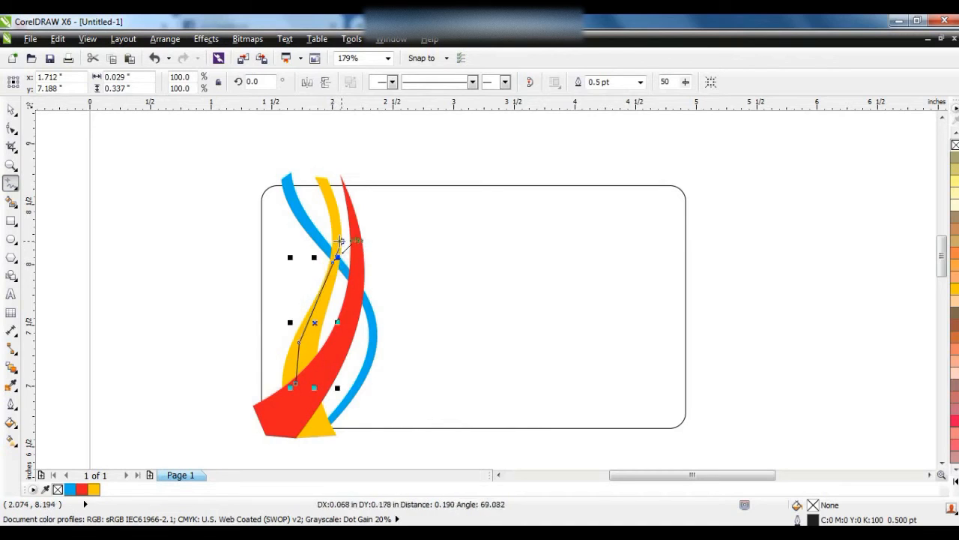
double_click(339, 240)
double_click(323, 170)
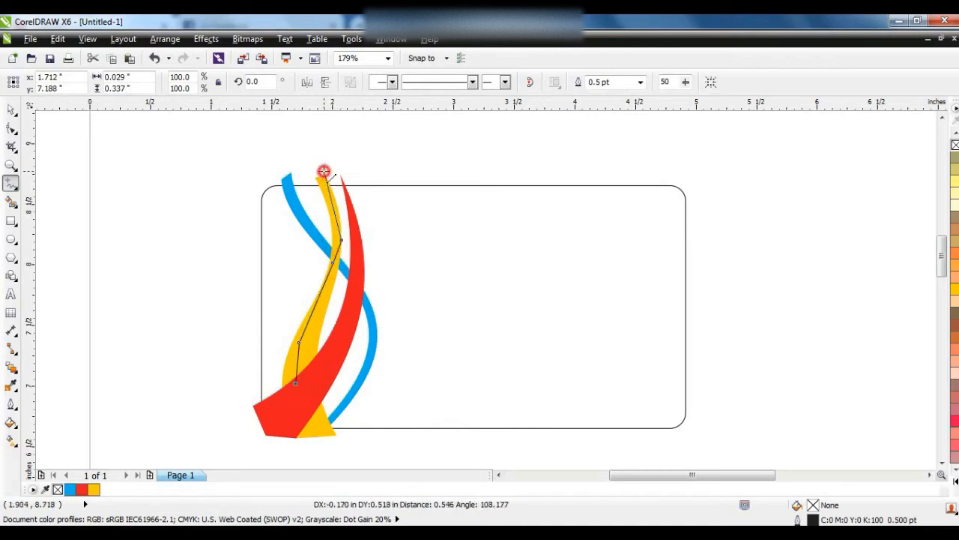
double_click(241, 160)
double_click(210, 403)
double_click(291, 454)
click(295, 382)
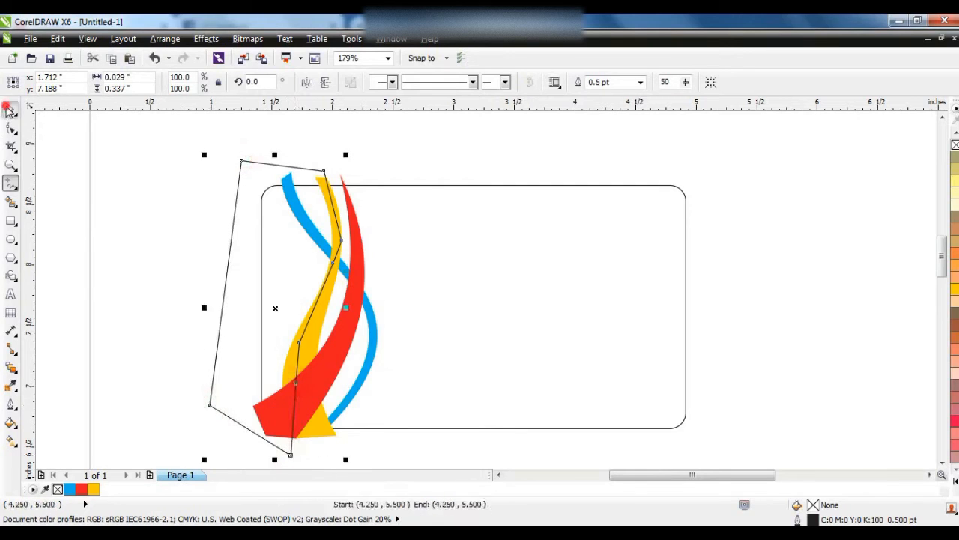
Fill the polygon white, send it behind the waves, and remove its outline.
click(9, 109)
click(955, 471)
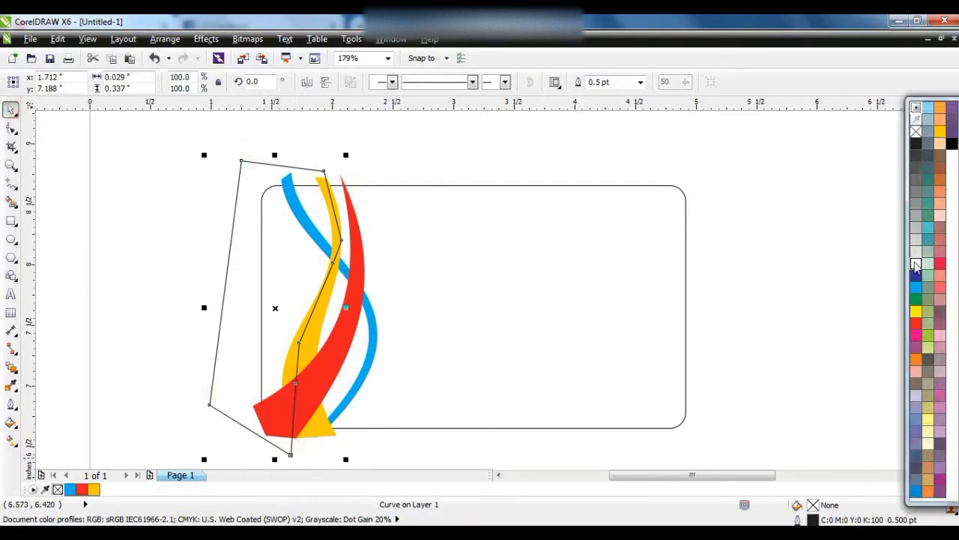
click(916, 264)
key(shift+Page_Down)
click(168, 135)
drag(168, 136, 422, 458)
right_click(955, 145)
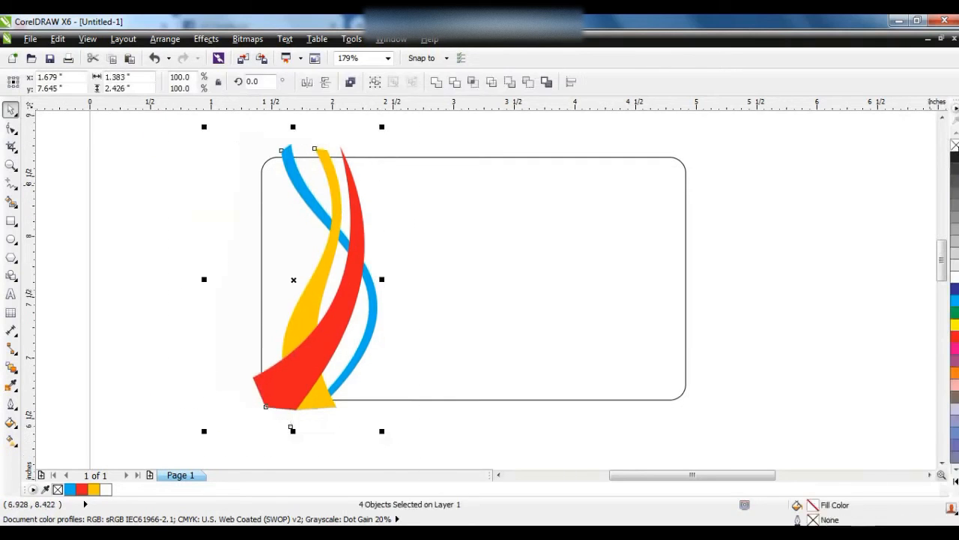
Group the four shapes and place a horizontally mirrored copy of the group at the card's right end.
key(ctrl+g)
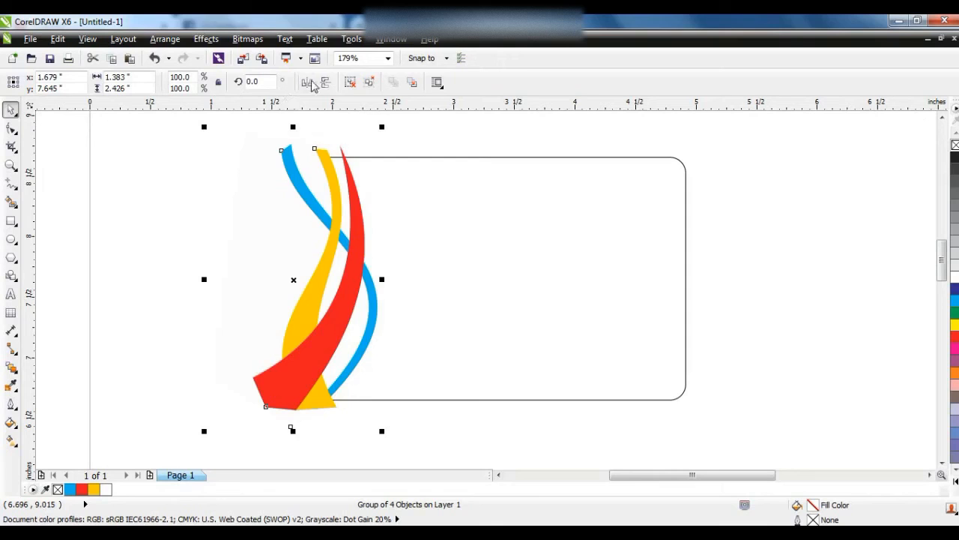
click(323, 82)
drag(329, 259, 658, 260)
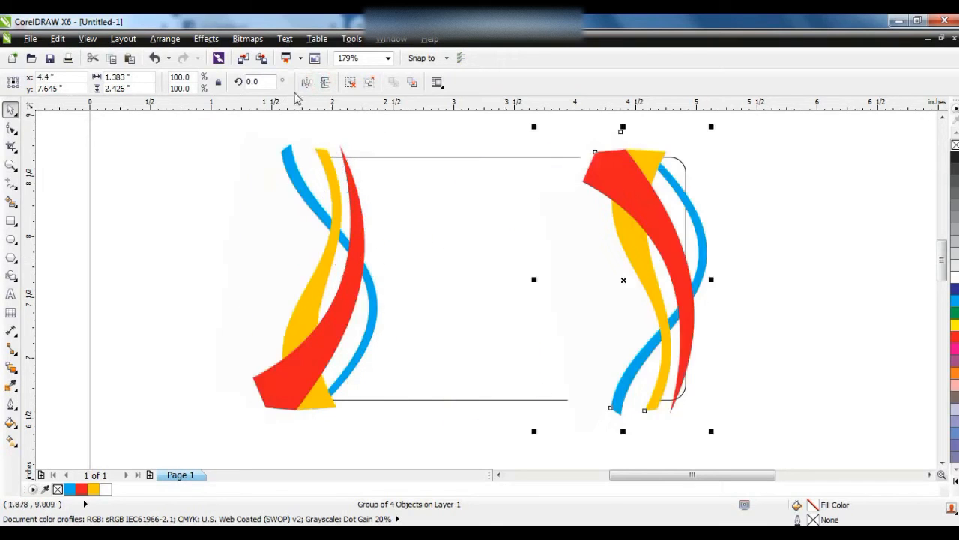
click(321, 83)
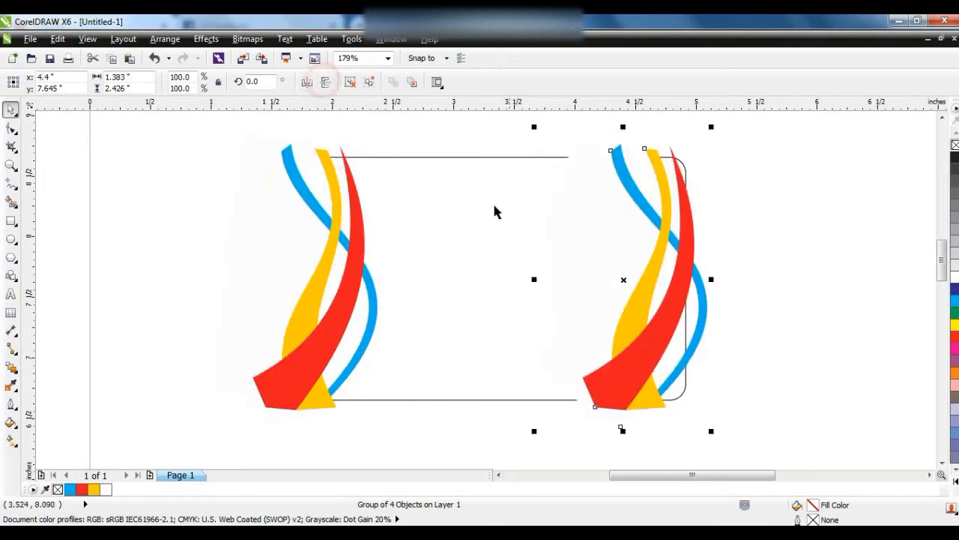
click(324, 82)
click(307, 82)
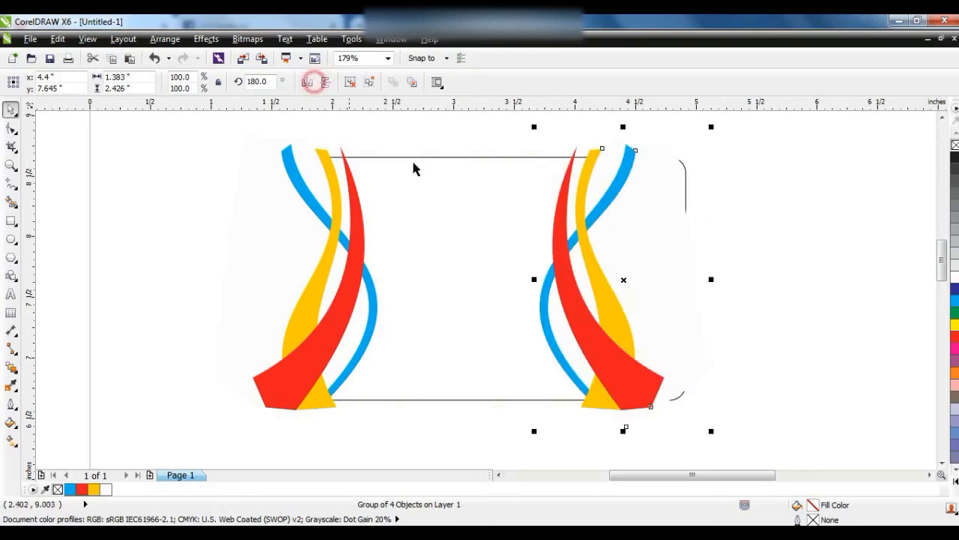
drag(599, 274, 622, 272)
Send both wave groups behind the card outline, group them together, and align them centred with the card.
shift+click(359, 247)
key(shift+Page_Down)
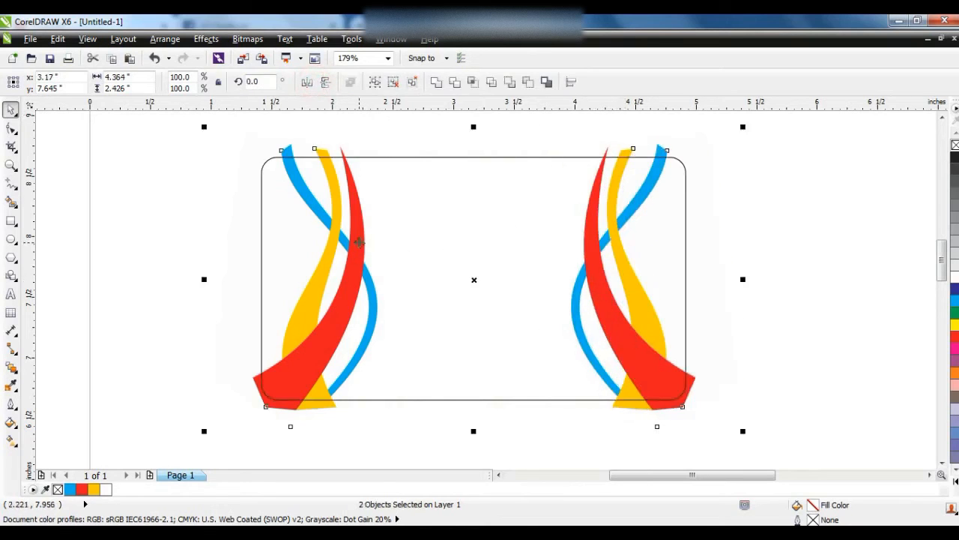
key(ctrl+g)
click(435, 154)
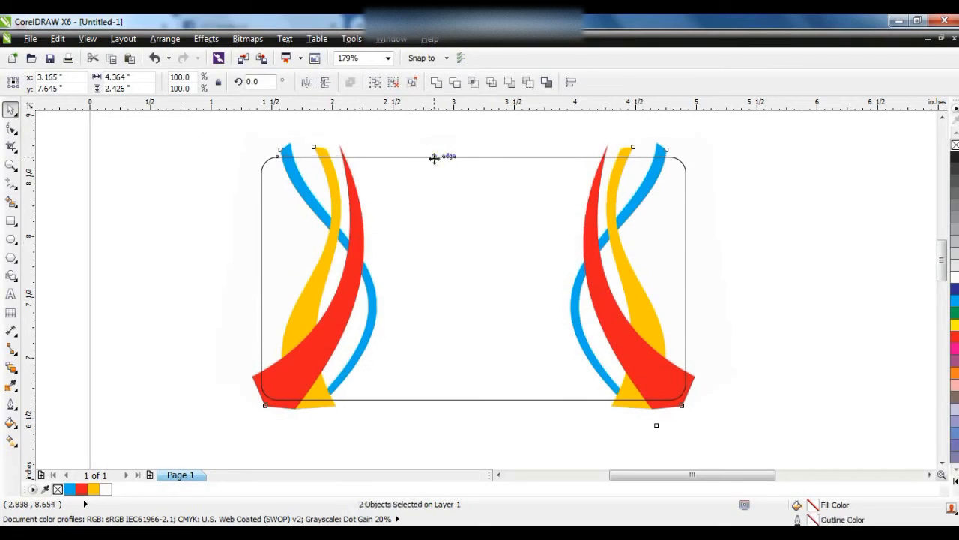
PowerClip the combined wave group inside the rounded card rectangle.
right_click(693, 382)
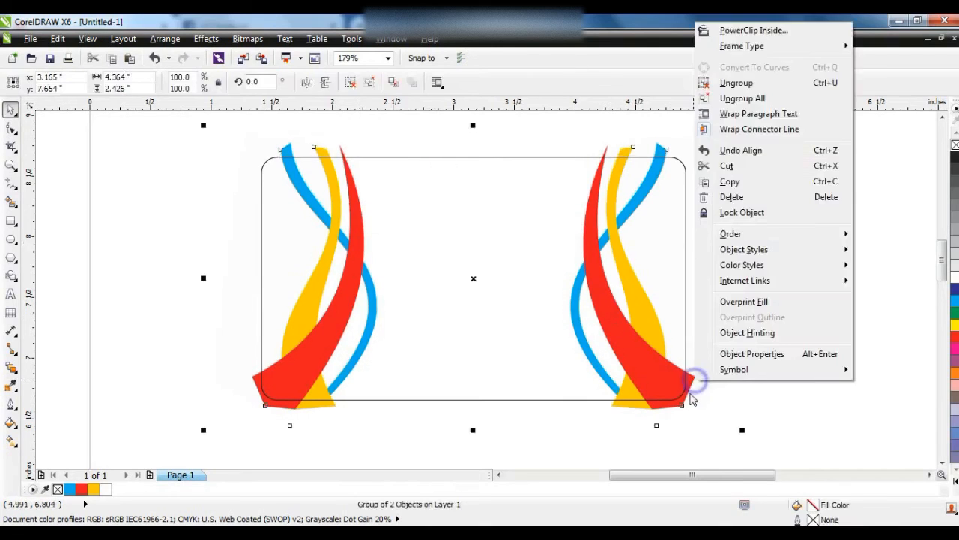
click(753, 31)
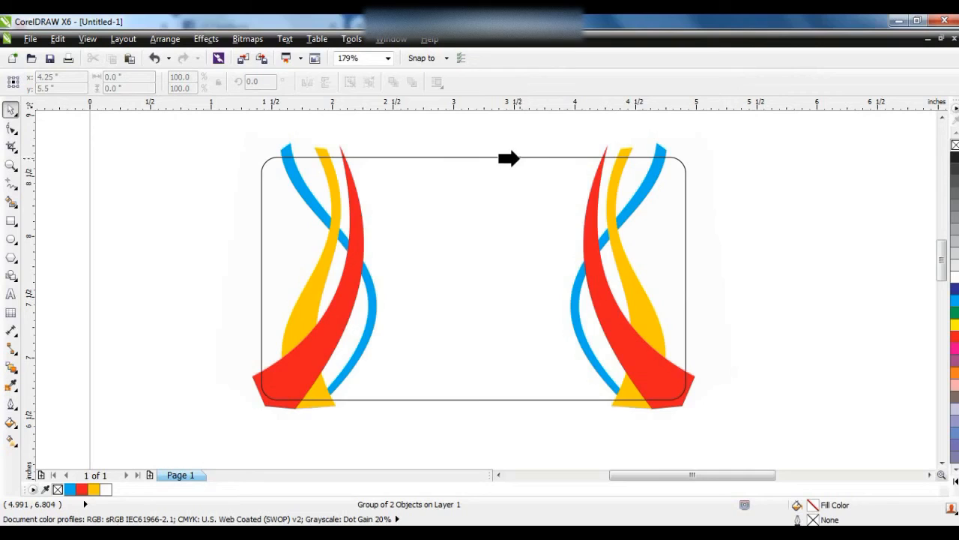
click(517, 158)
Fill the card rectangle with black (C100 M100 Y100 K100).
click(955, 483)
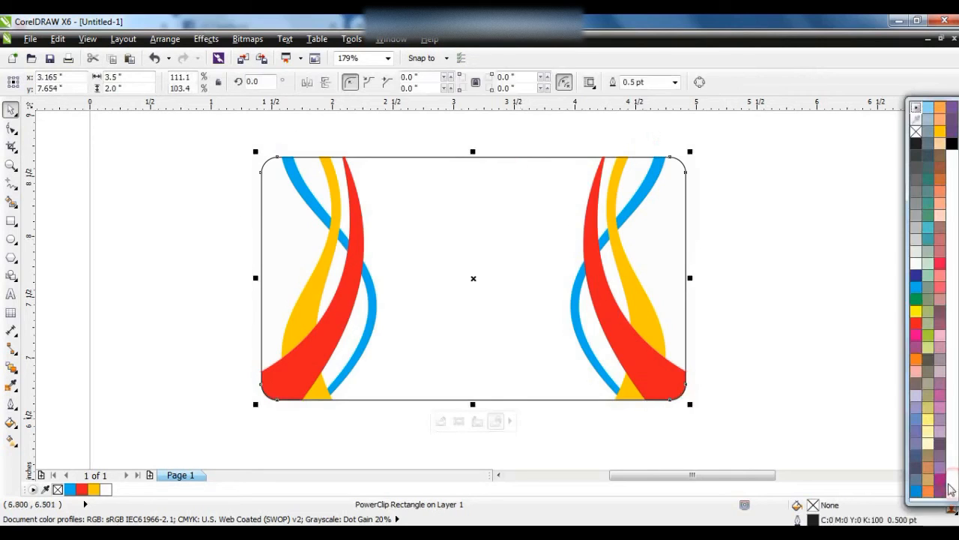
click(952, 144)
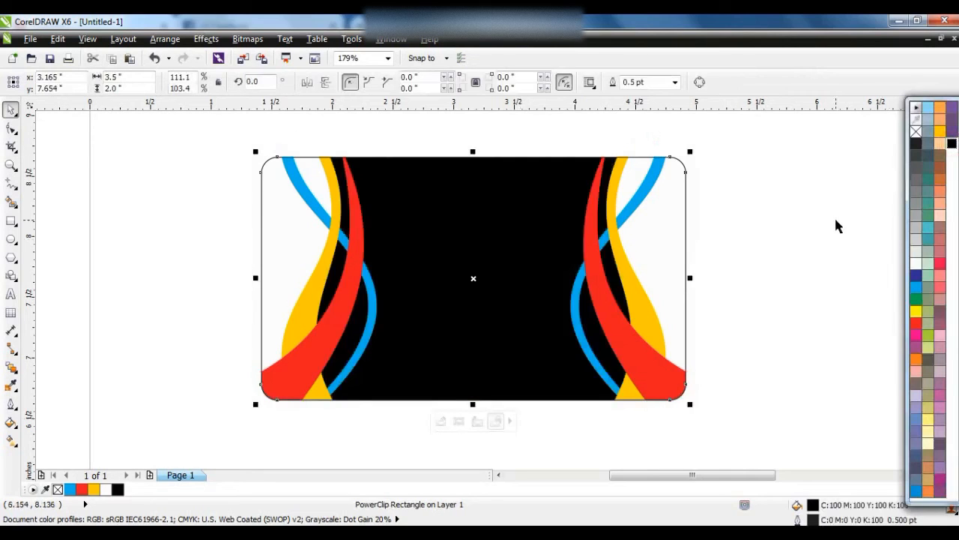
click(834, 216)
click(641, 297)
key(F4)
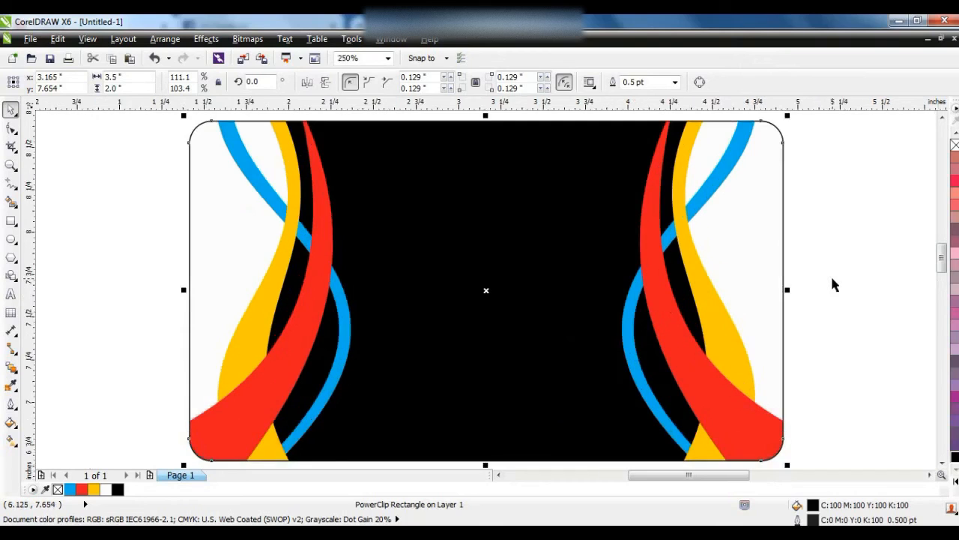
click(831, 279)
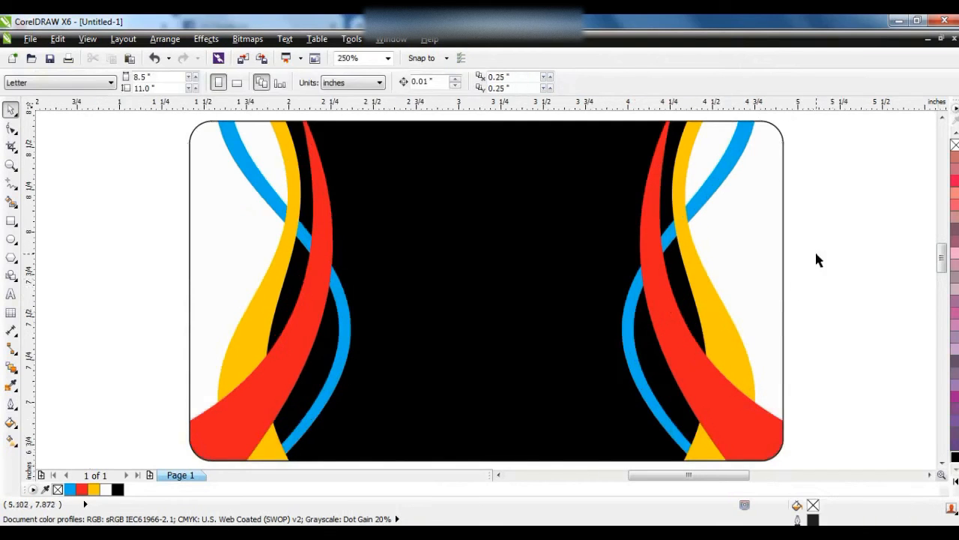
Add the artistic text "DEFT CREATION" beginning beside the card's left edge.
click(11, 295)
click(90, 291)
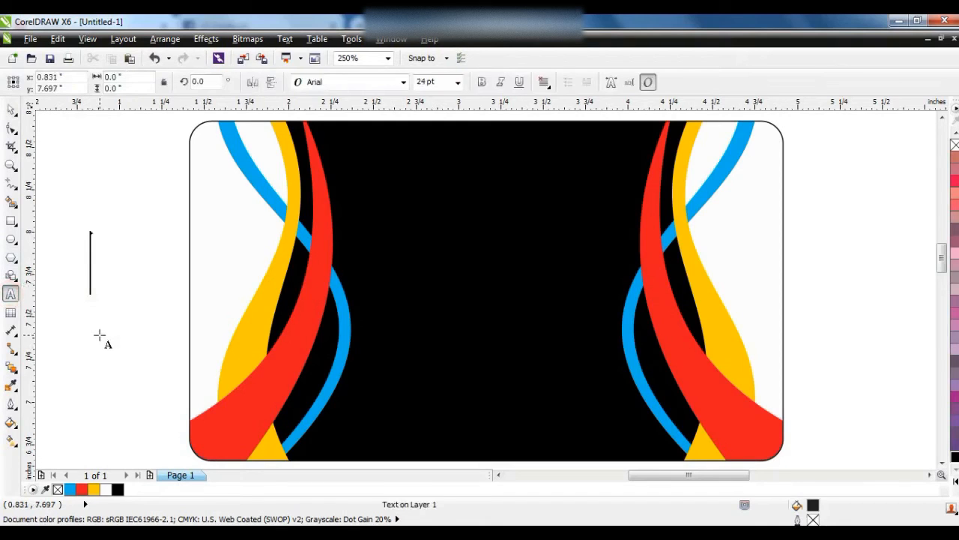
text(DEFT)
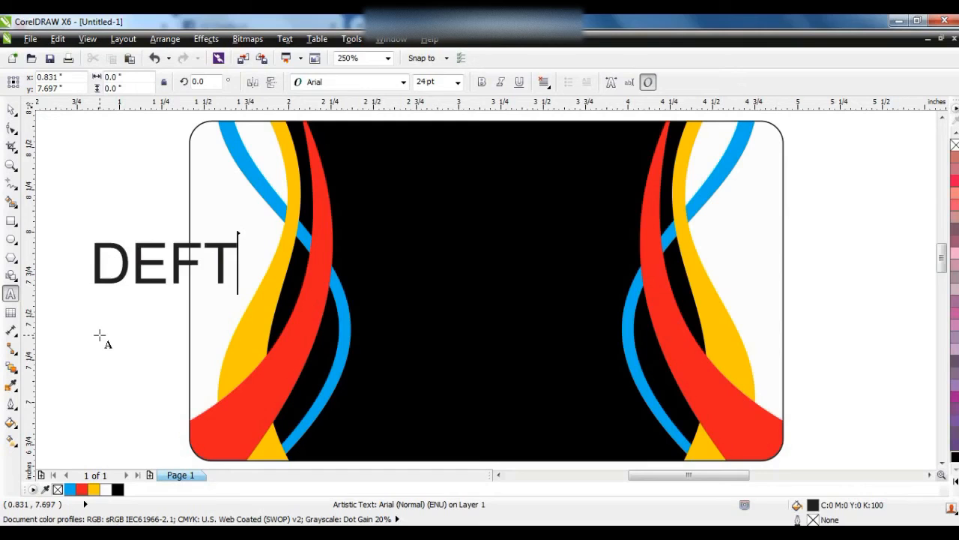
text( CREATION)
click(11, 109)
Set the title in the Masque font with white fill, and scale it to about 11.3 pt on the black area.
click(403, 82)
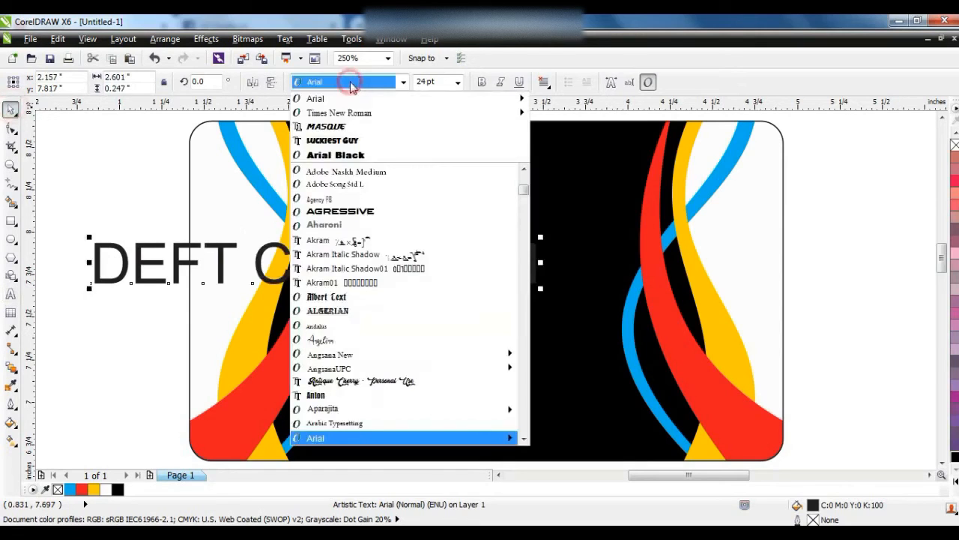
click(345, 126)
click(954, 480)
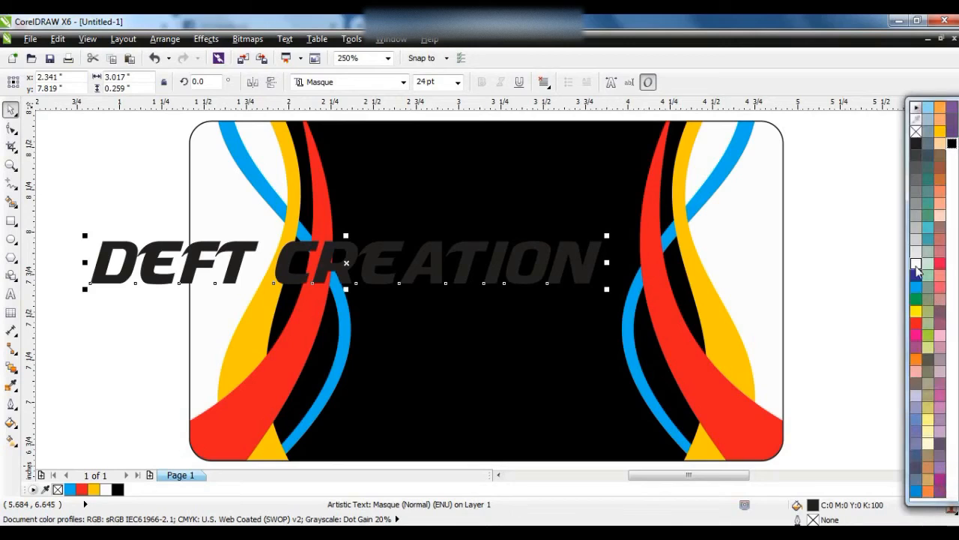
drag(609, 291, 634, 278)
Break the title apart into separate words and place CREATION beneath DEFT.
key(ctrl+k)
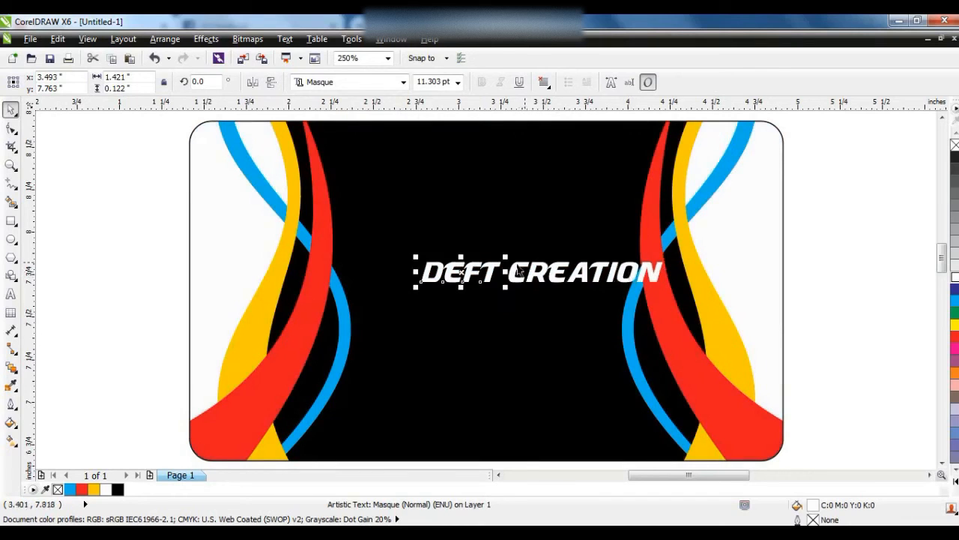
drag(534, 278, 428, 316)
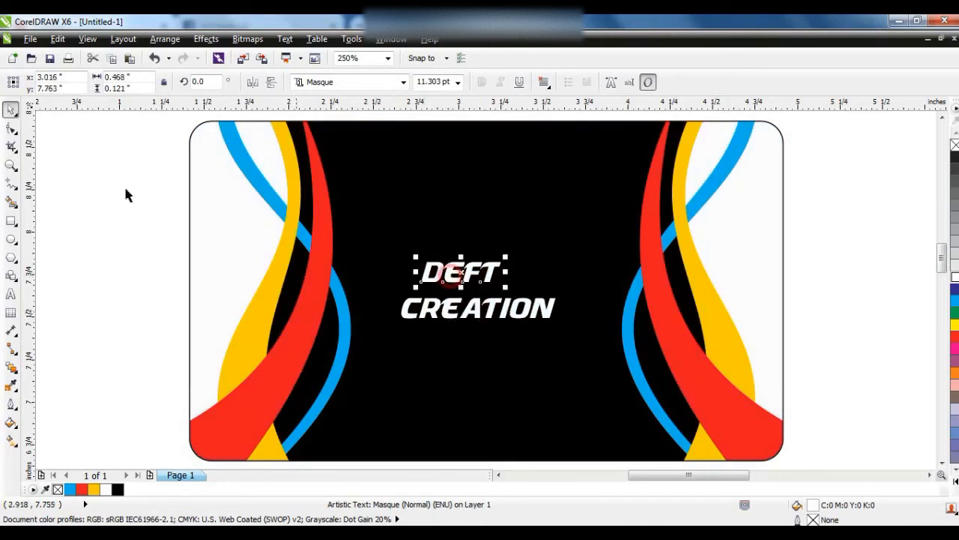
Widen the letter spacing of DEFT and fill the word with cyan.
click(12, 131)
drag(505, 287, 545, 285)
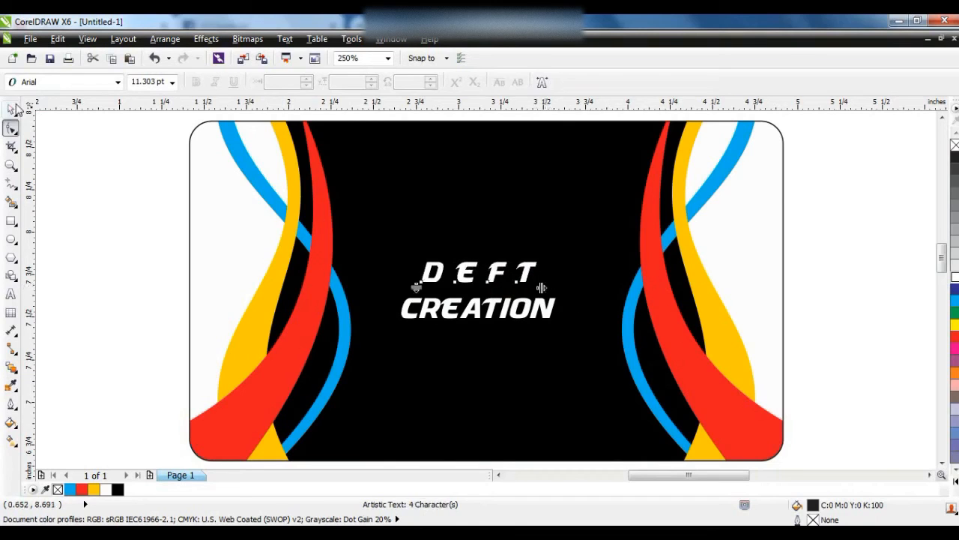
click(12, 109)
click(70, 489)
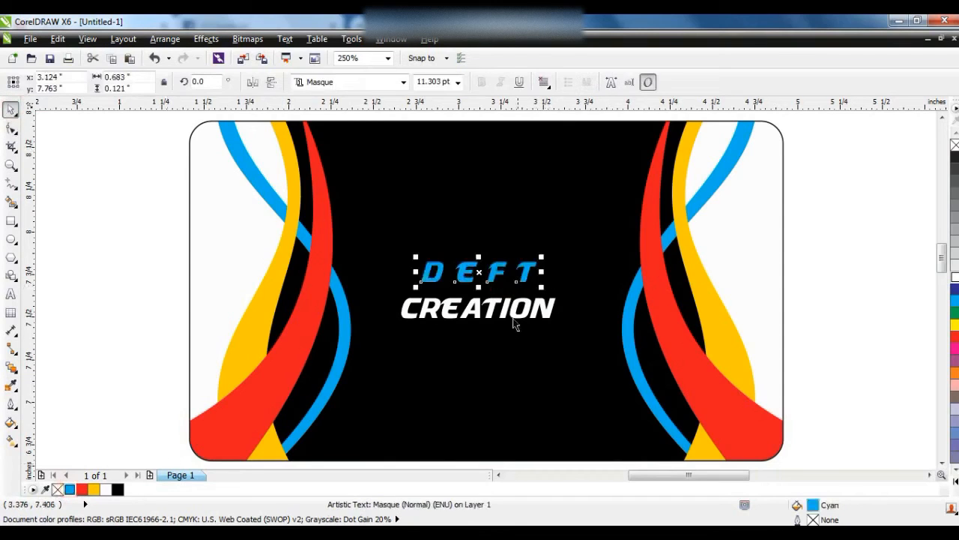
Centre the two words on each other, then reduce CREATION to about 7.1 pt with wider letter spacing.
shift+click(502, 303)
key(c)
click(833, 305)
mouse_move(537, 310)
mouse_down()
mouse_move(506, 313)
mouse_move(501, 323)
mouse_move(554, 311)
mouse_up()
click(11, 127)
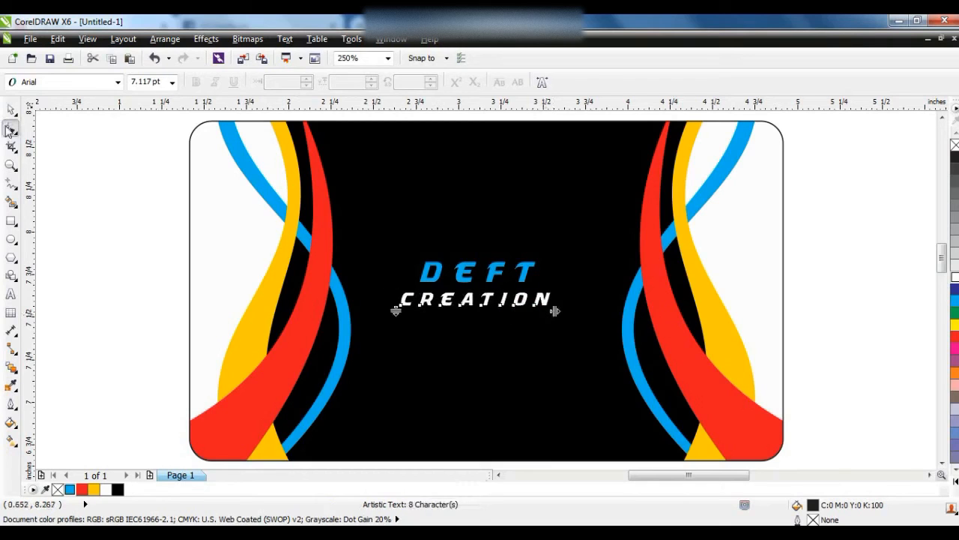
key(space)
Centre DEFT and CREATION horizontally on the card.
shift+click(497, 276)
shift+click(780, 324)
key(c)
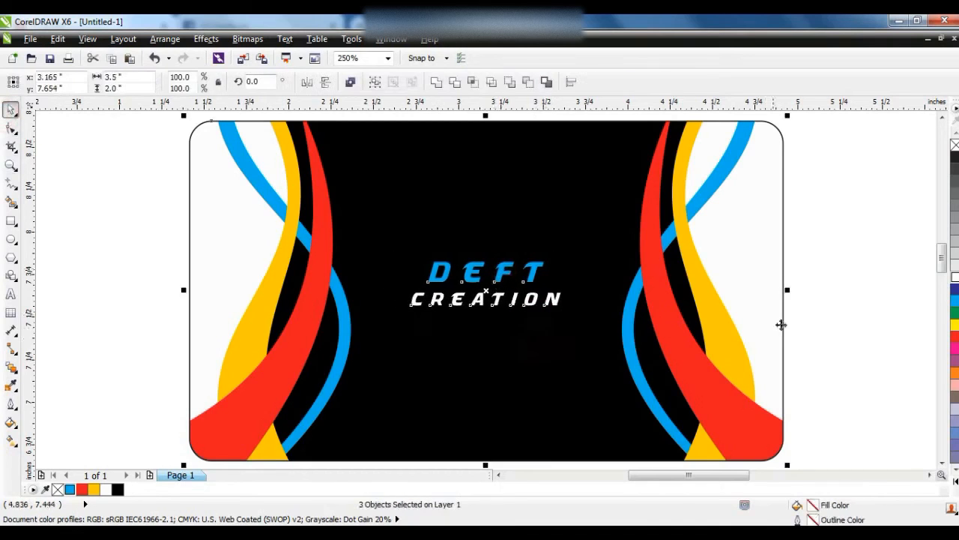
click(814, 320)
Duplicate the complete card with its title and place the copy directly above the original.
drag(850, 235, 393, 355)
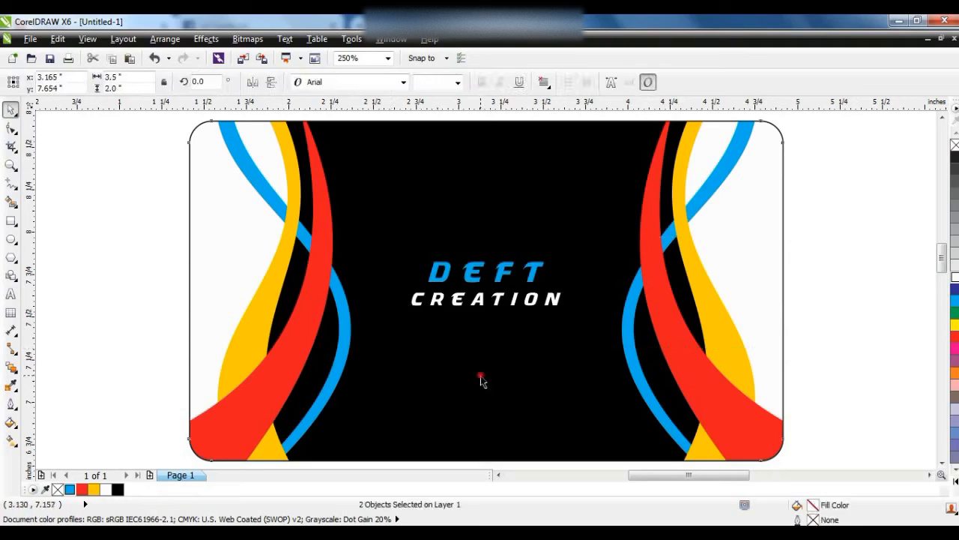
click(479, 378)
scroll(479, 378, down, 1)
click(696, 307)
drag(689, 220, 332, 439)
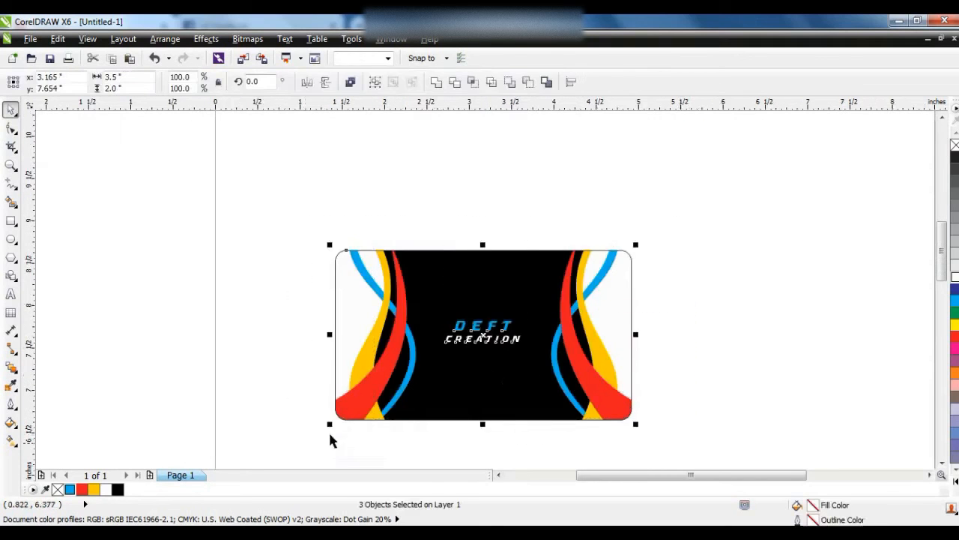
scroll(514, 392, down, 1)
drag(513, 394, 497, 296)
right_click(497, 298)
Delete the words DEFT and CREATION from the upper card.
drag(632, 320, 324, 198)
key(shift+F2)
key(Escape)
click(507, 275)
key(Delete)
click(514, 296)
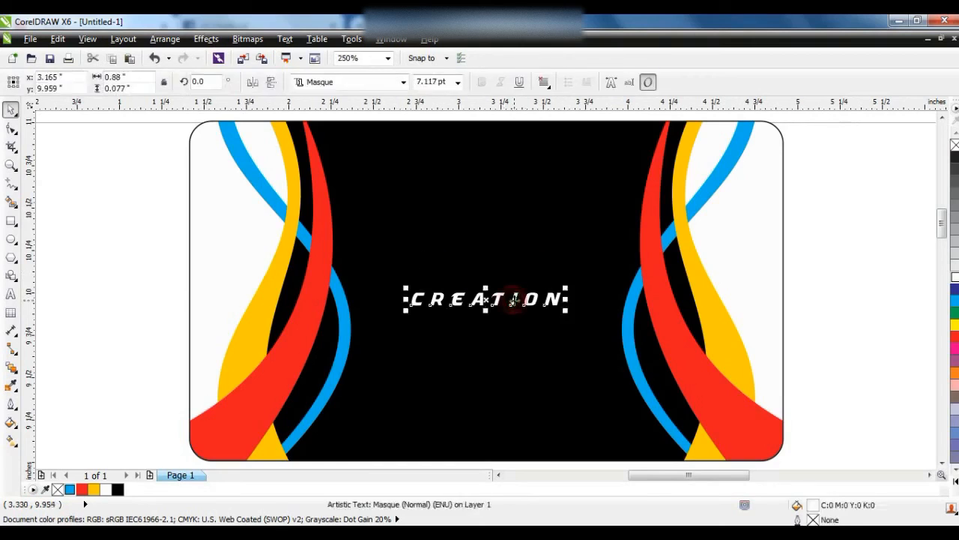
key(Delete)
Open the upper card's PowerClip contents for editing and ungroup the two mirrored wave sets.
right_click(491, 252)
click(497, 75)
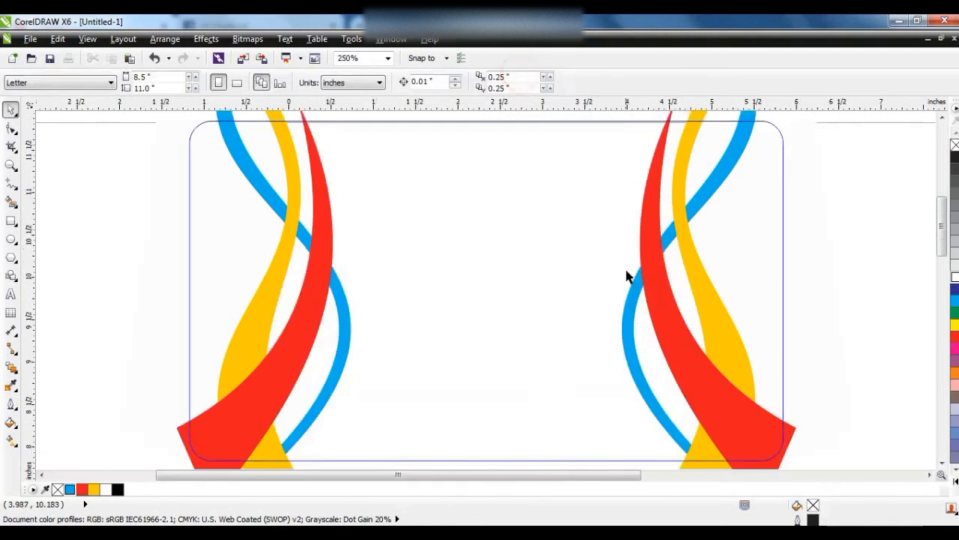
scroll(628, 274, down, 1)
click(665, 253)
key(Delete)
key(ctrl+z)
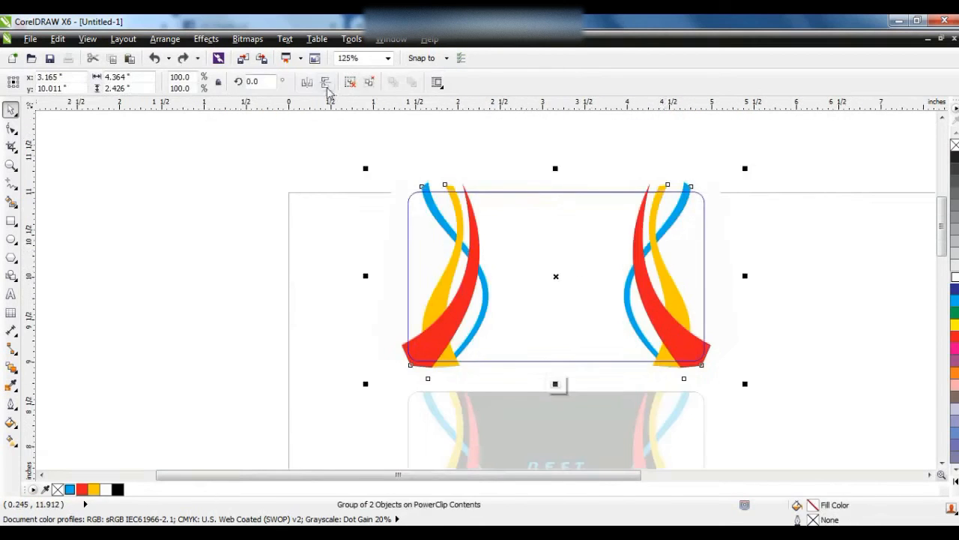
click(339, 85)
Delete the wave set at the card's right end and finish editing the PowerClip contents.
drag(565, 135, 848, 416)
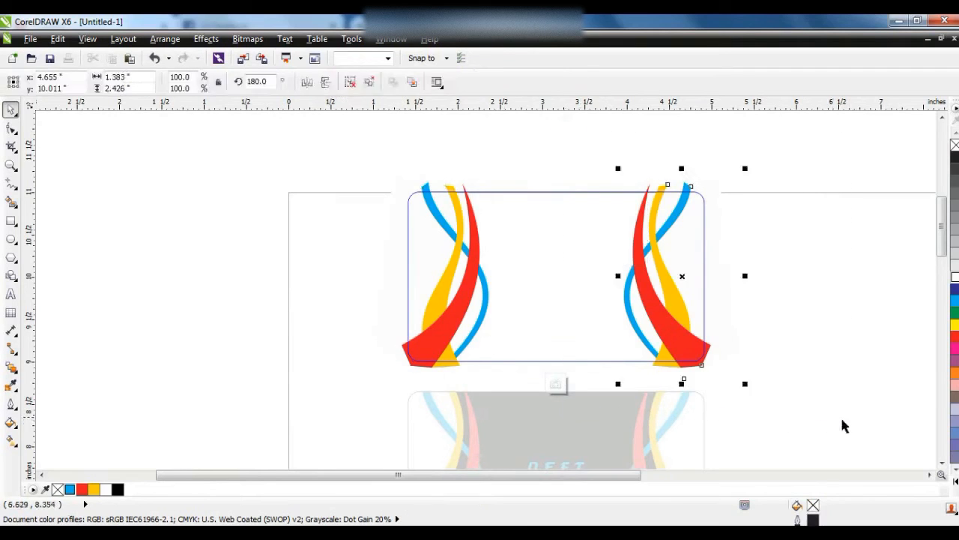
key(Delete)
right_click(477, 273)
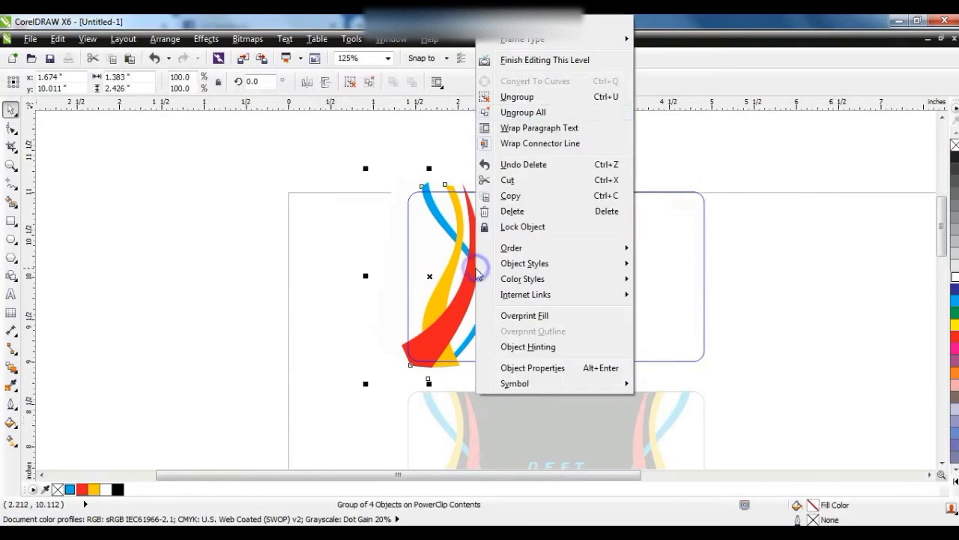
click(515, 61)
click(603, 131)
scroll(640, 285, down, 1)
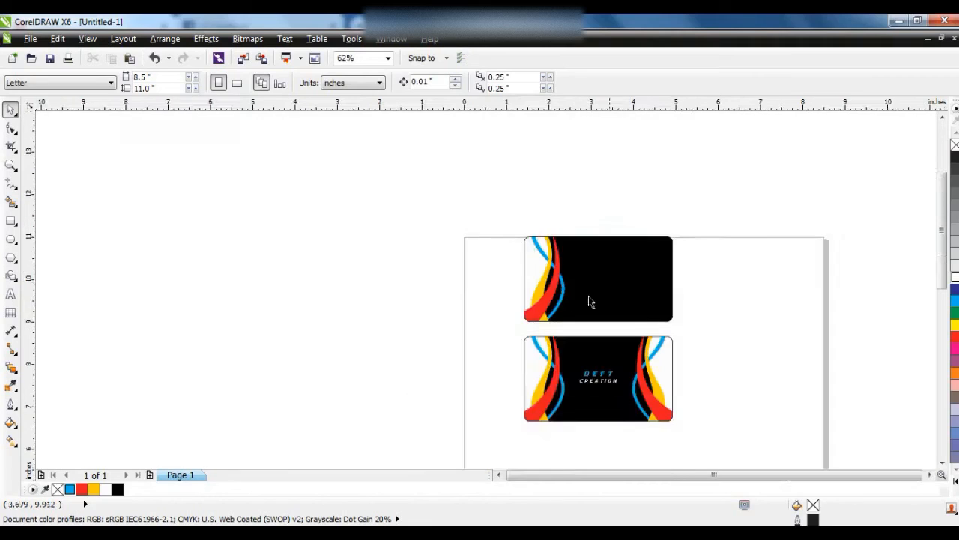
Copy the DEFT CREATION title from the lower card onto the upper card's black area and enlarge the copy.
drag(751, 422, 783, 435)
key(shift+F2)
drag(685, 323, 435, 415)
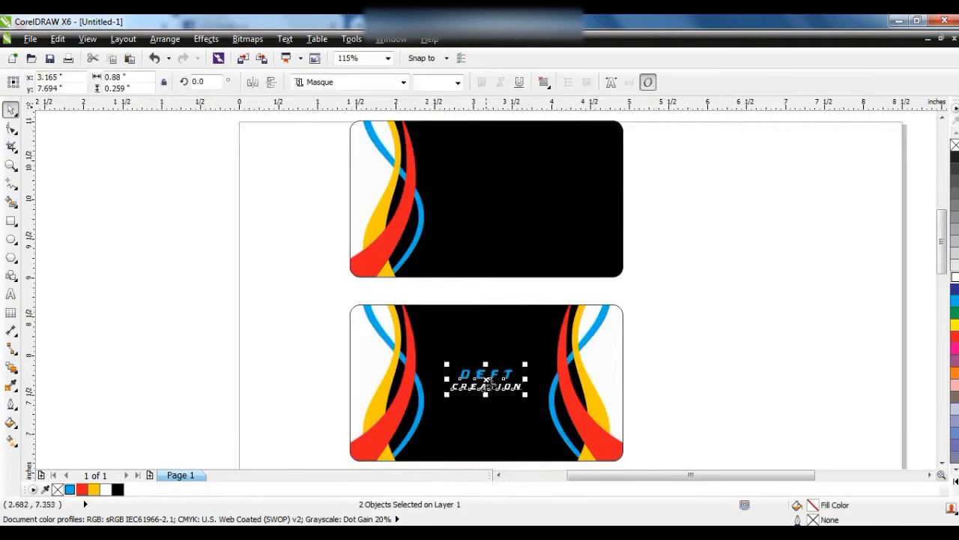
drag(486, 377, 501, 190)
drag(546, 215, 566, 229)
click(678, 287)
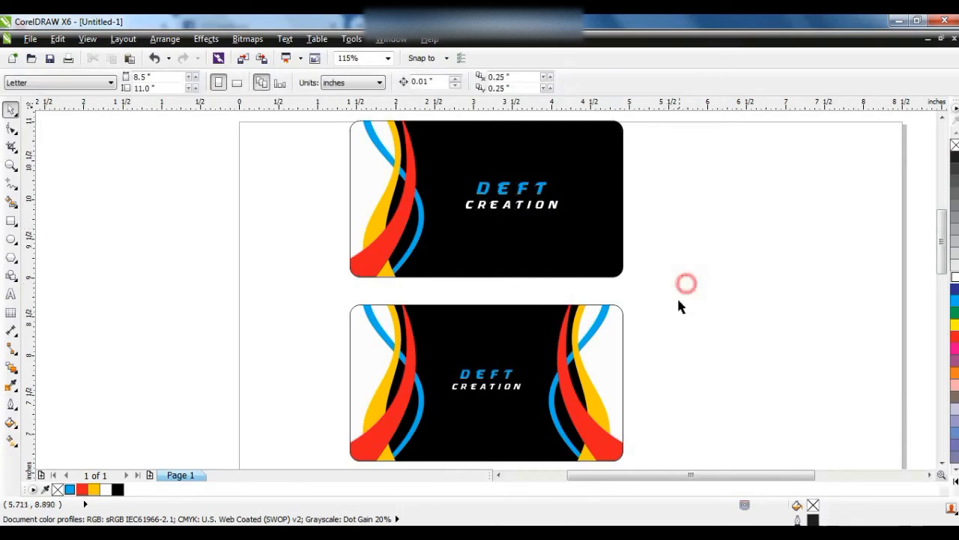
Fit both cards in the view and preview them full screen.
scroll(637, 382, down, 1)
drag(642, 407, 417, 197)
key(shift+F2)
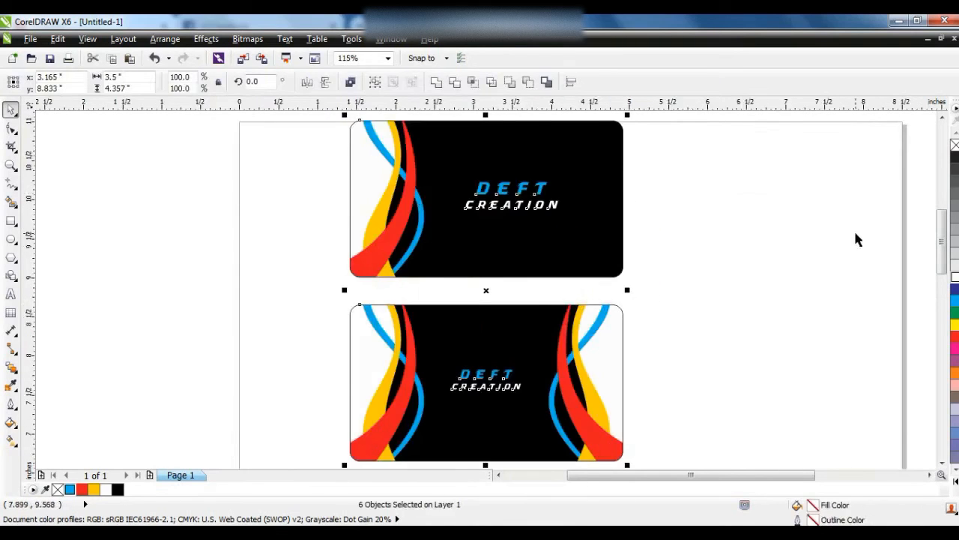
key(F9)
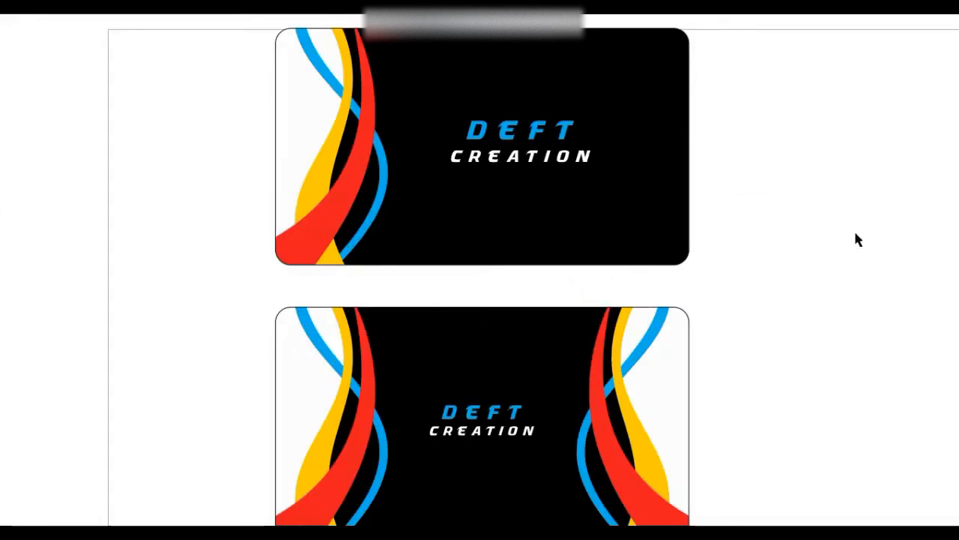